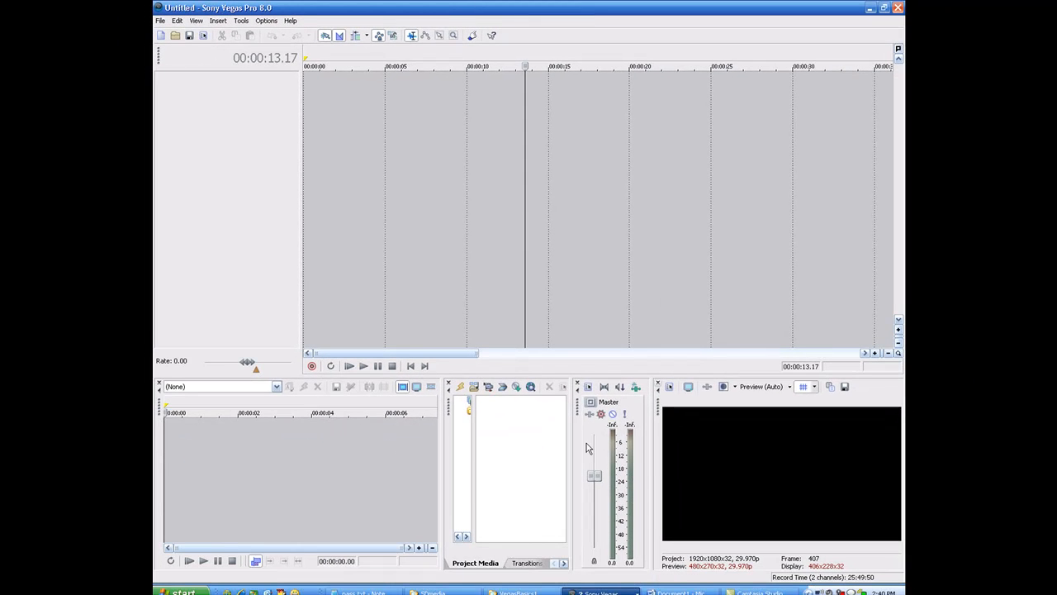
Step: Open the existing project SDclass13JAN08WEB2_SCEEN.veg from the SDclass13Jan08 folder
left_click(176, 37)
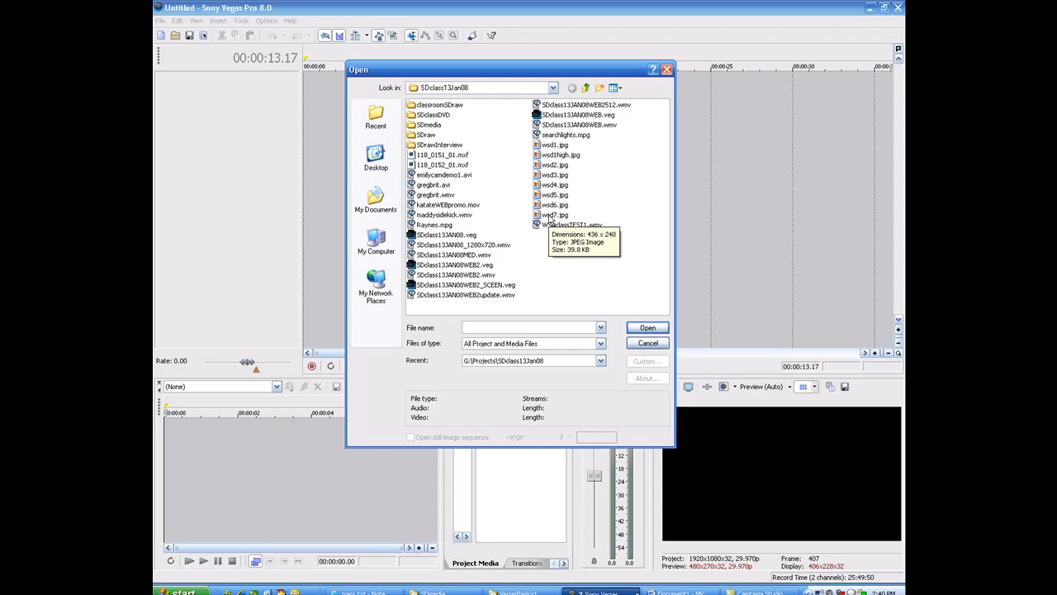
left_click(490, 285)
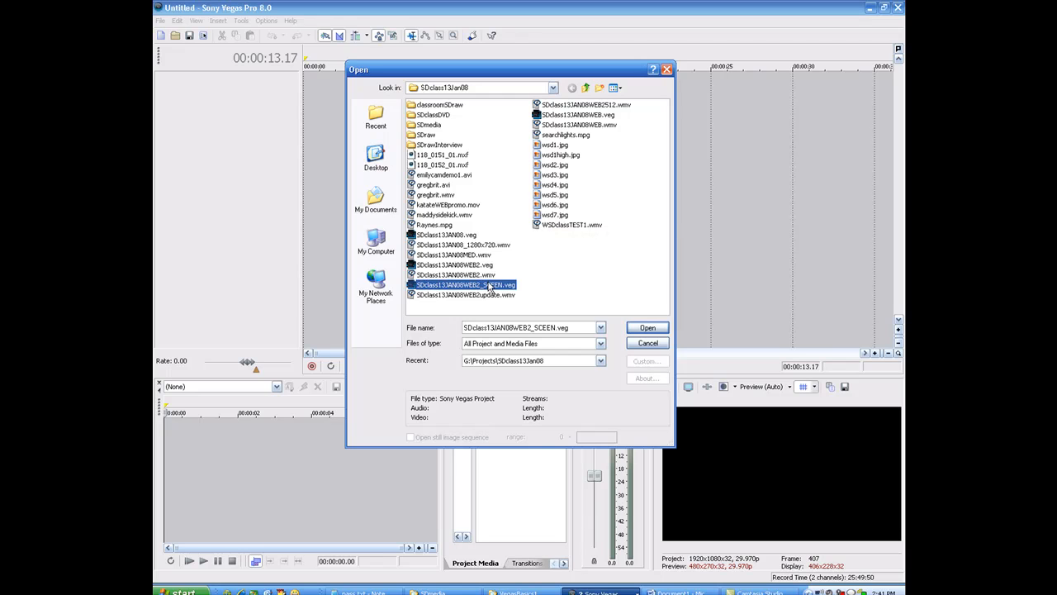
left_click(648, 328)
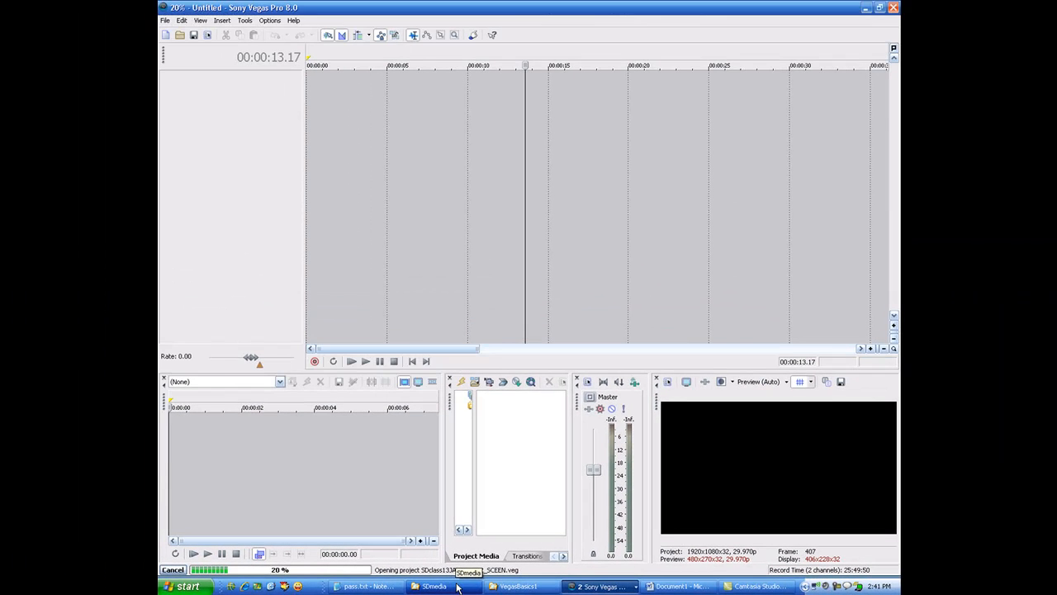
Step: Switch to the file explorer, show the SDclass13Jan08 project folder and select the SDclass13JAN08WEB2_SCEEN project file in it
left_click(426, 584)
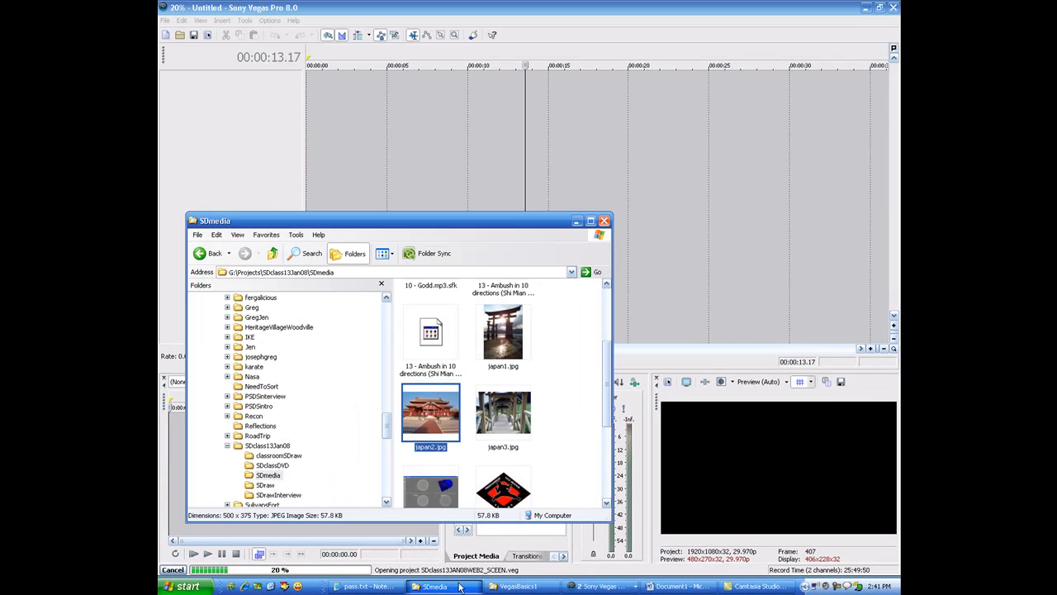
left_click(267, 445)
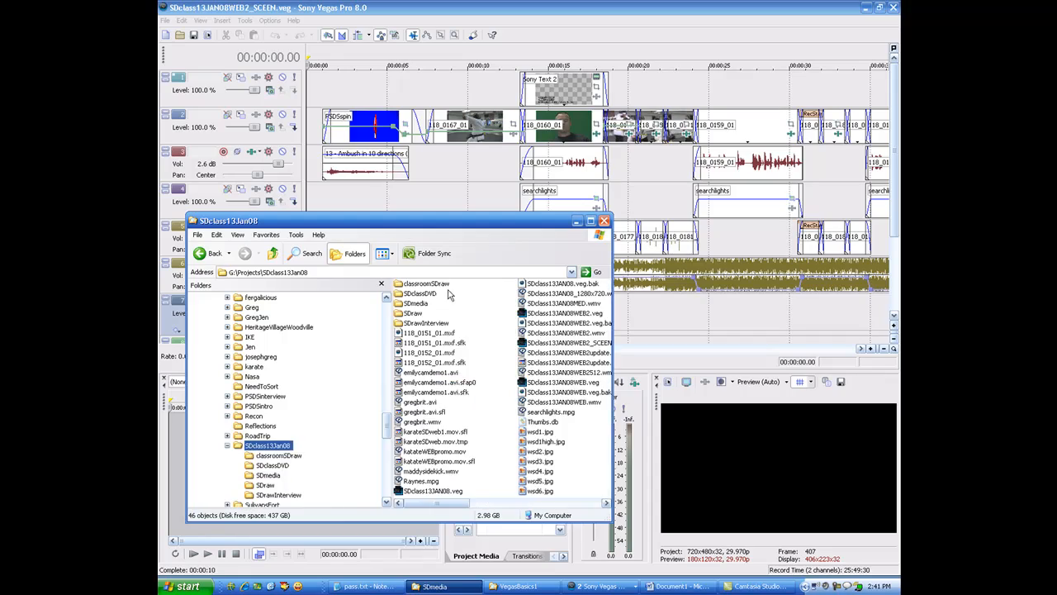
left_click_drag(436, 221, 542, 130)
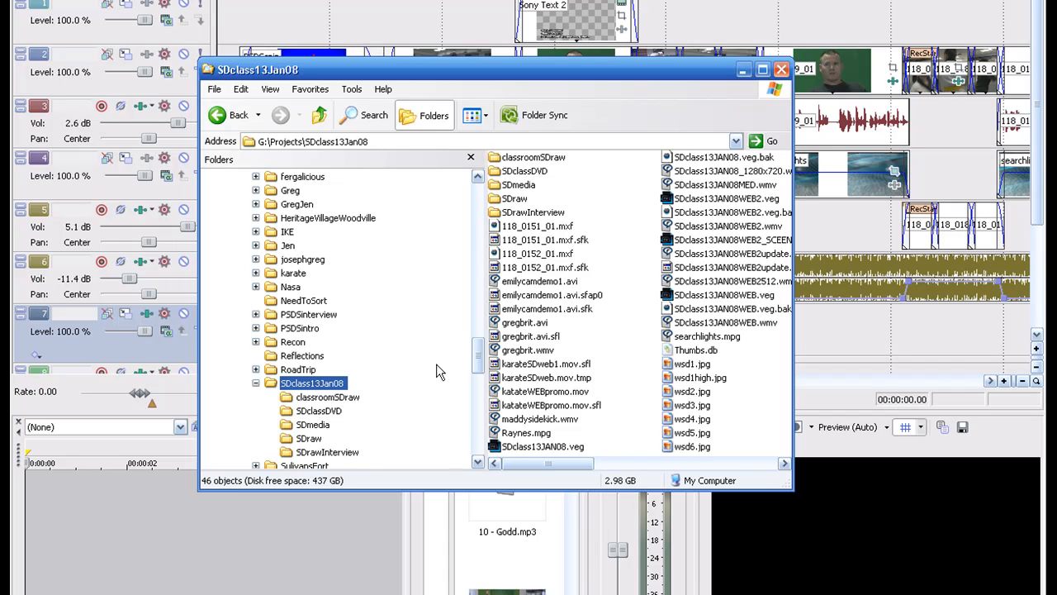
scroll(478, 361, "down", 1)
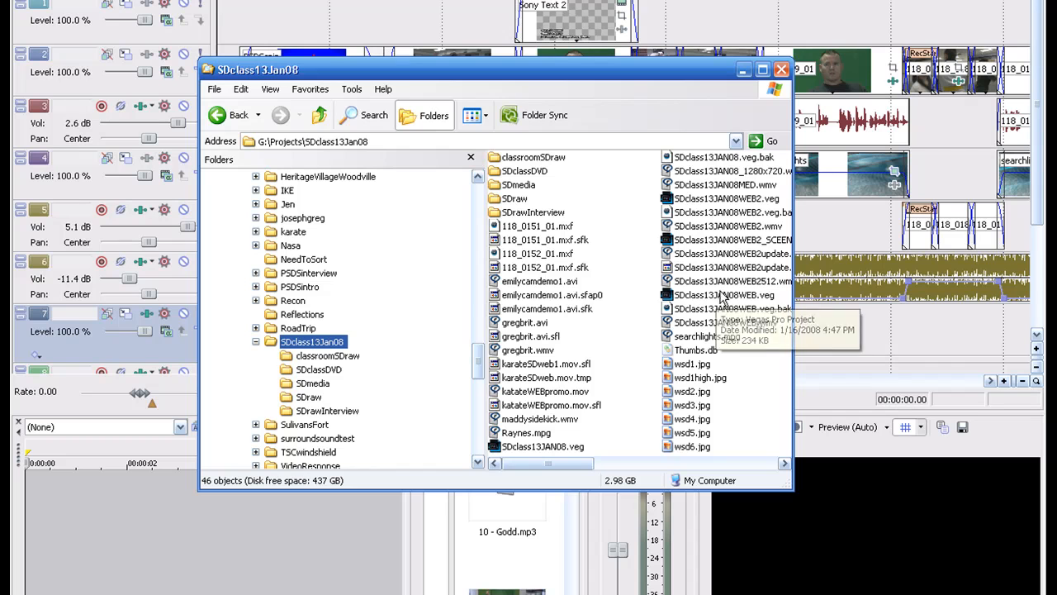
left_click(724, 241)
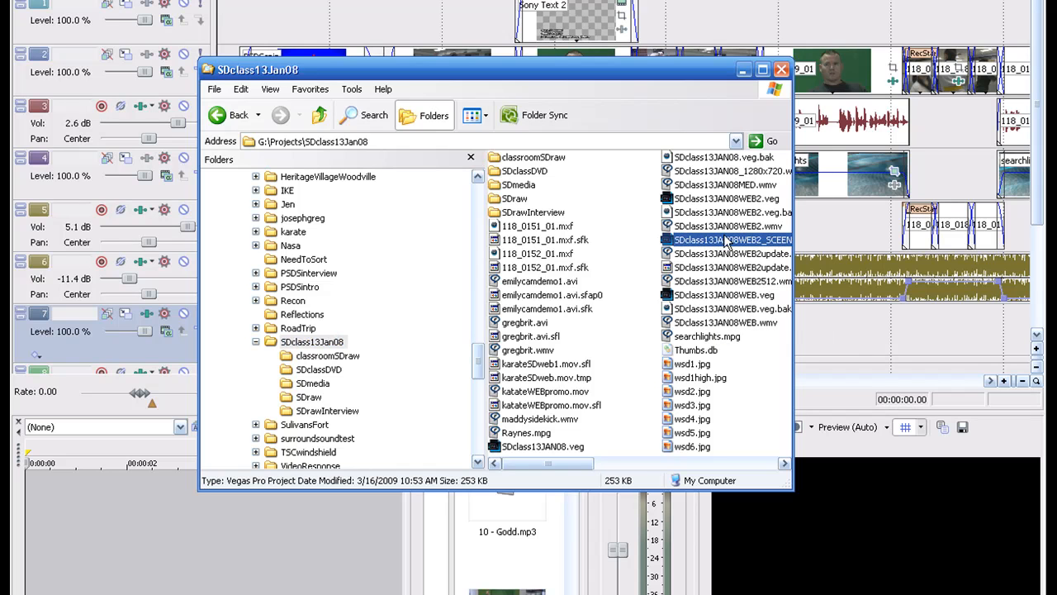
left_click(301, 342)
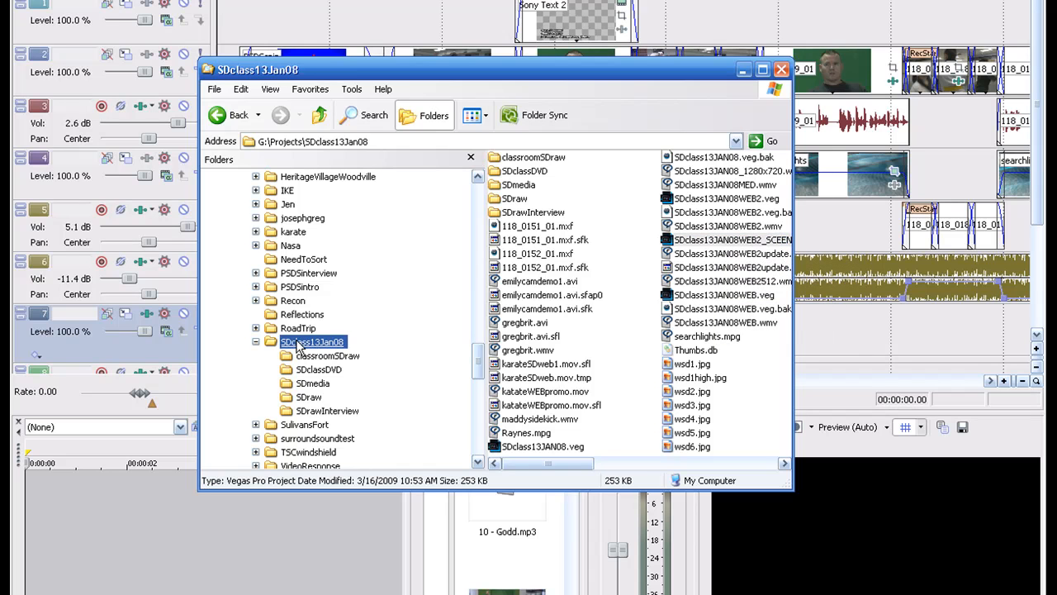
left_click(716, 241)
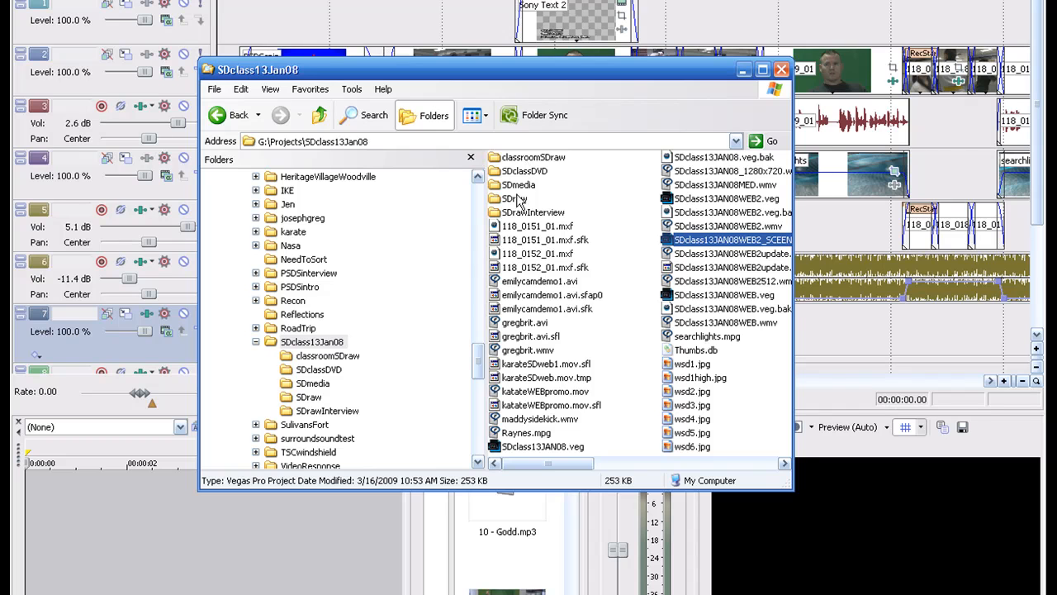
Step: Point out the classroomSDraw, SDclassDVD, SDmedia, SDraw and SDrawInterview subfolders, then their parent folder SDclass13Jan08
left_click(528, 160)
left_click(521, 170)
left_click(516, 183)
left_click(513, 196)
left_click(514, 214)
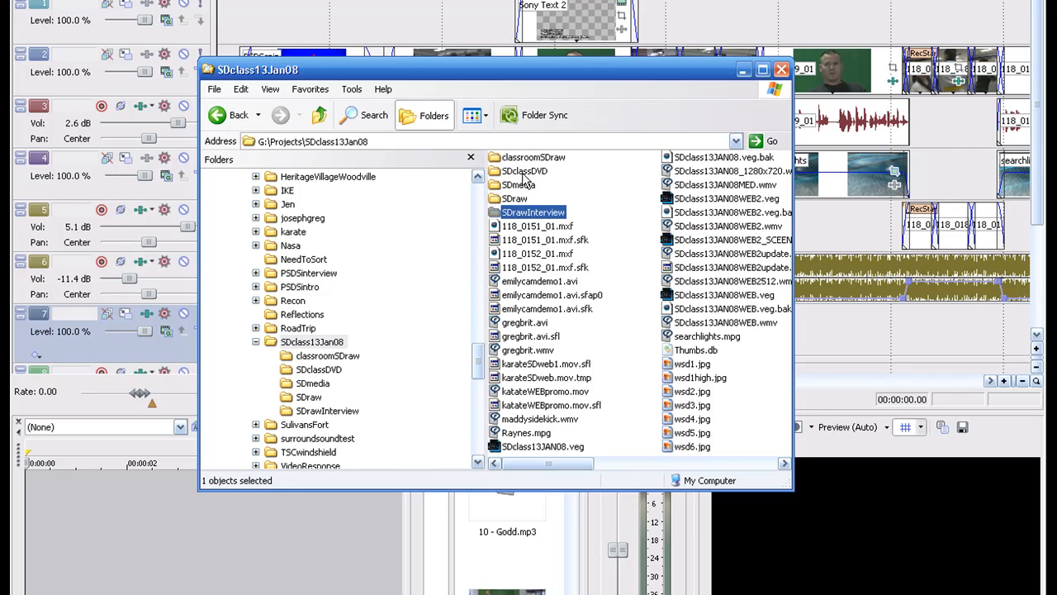
left_click(529, 160)
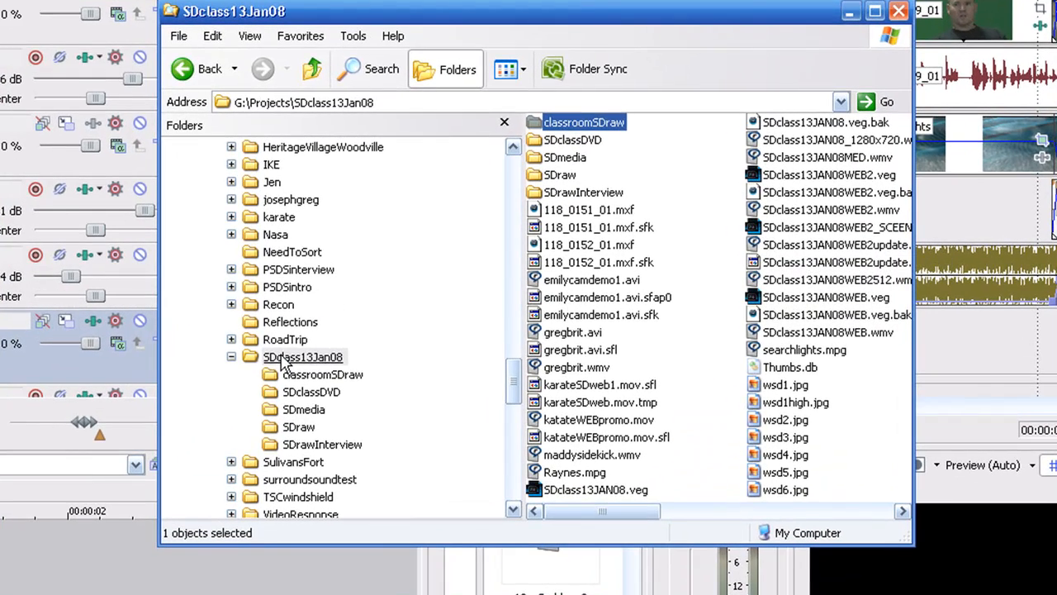
left_click(286, 360)
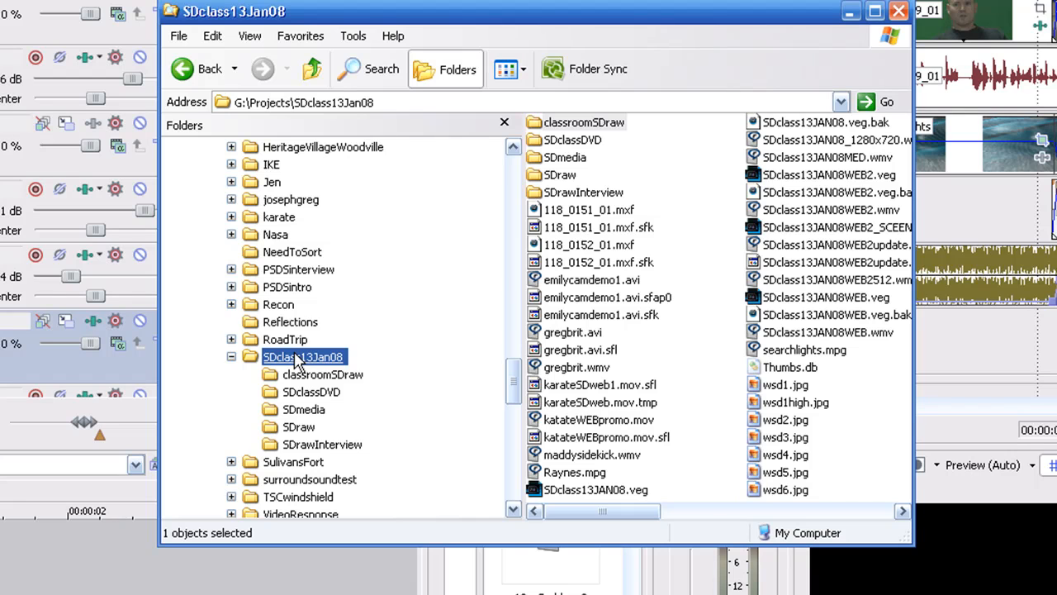
Step: View the contents of the Reflections, Recon, Nasa and HeritageVillageWoodville project folders
left_click(289, 323)
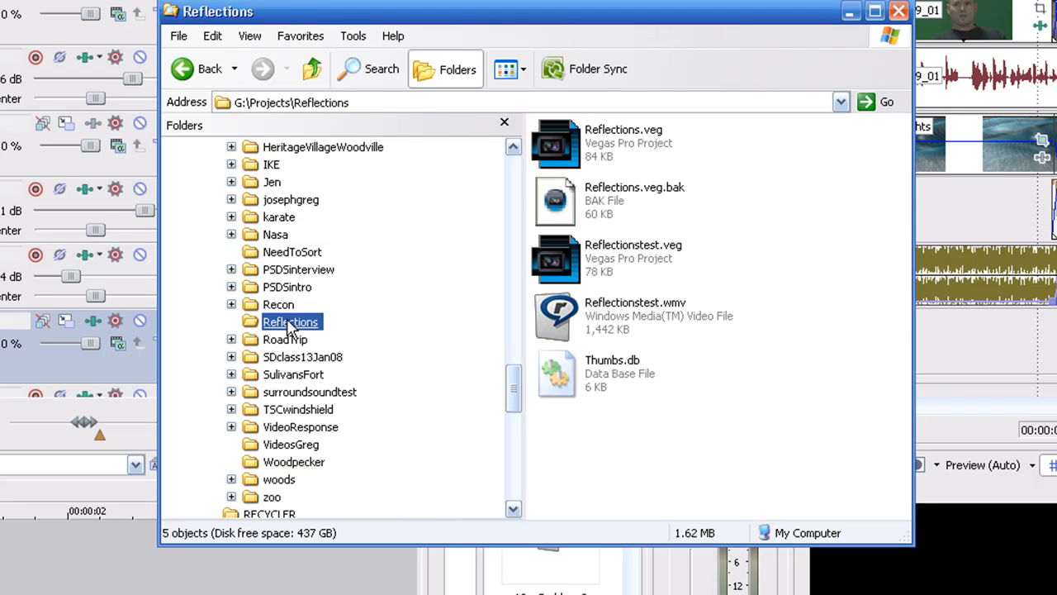
left_click(279, 305)
left_click(275, 235)
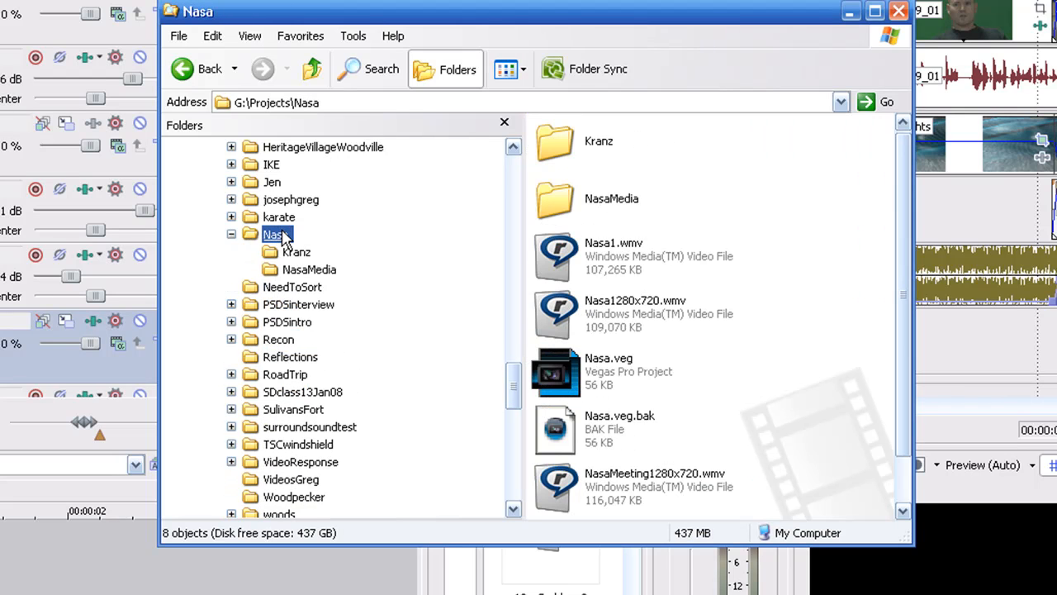
left_click(307, 147)
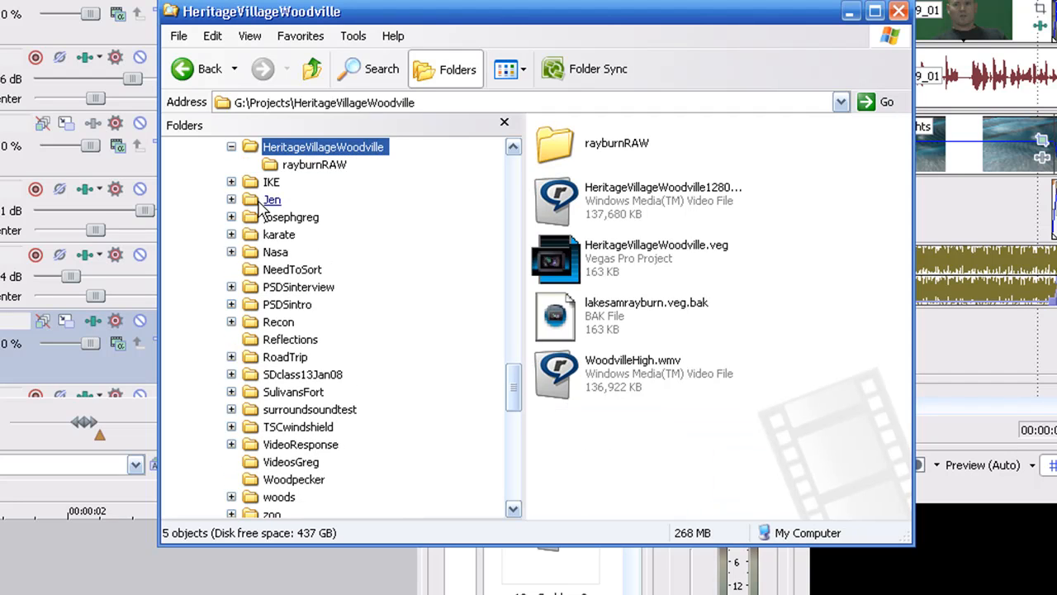
Step: Go back through the visited folders, reopen SDclass13Jan08 and move the explorer window away from the timeline's upper tracks
left_click(201, 80)
left_click(202, 83)
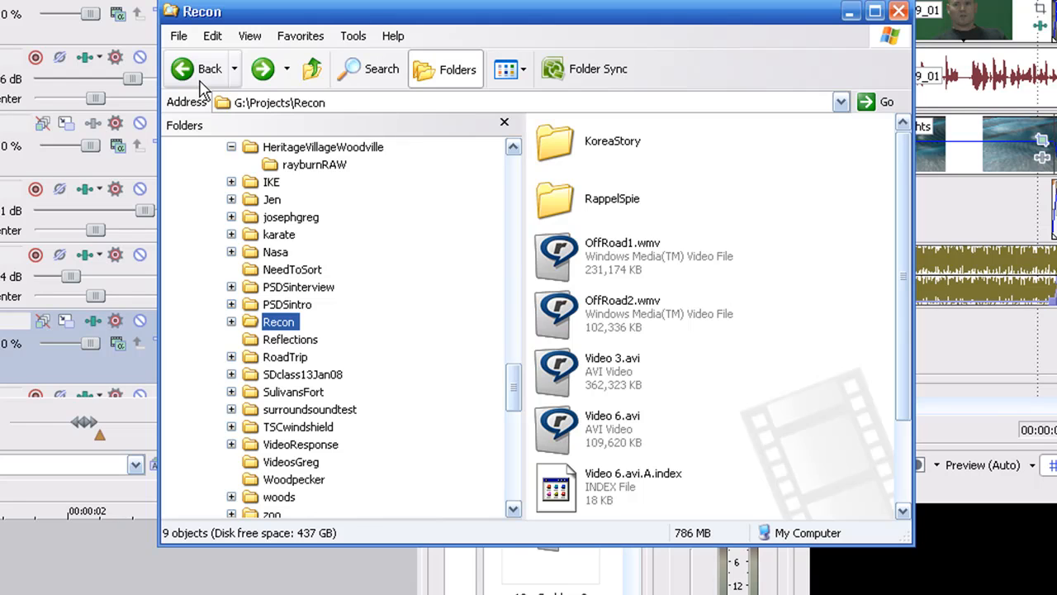
left_click(202, 83)
left_click(203, 83)
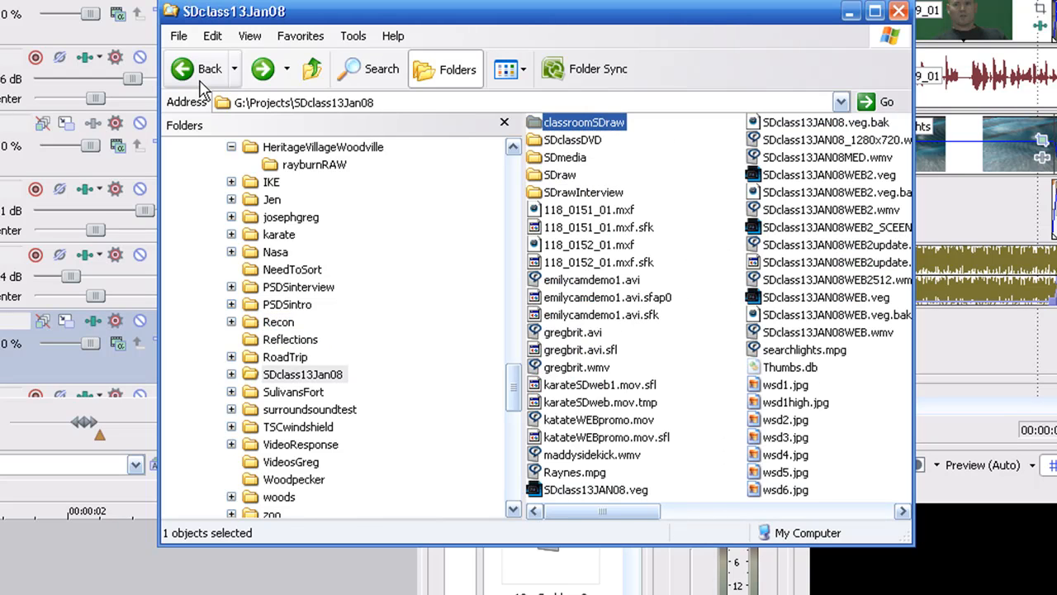
left_click(203, 83)
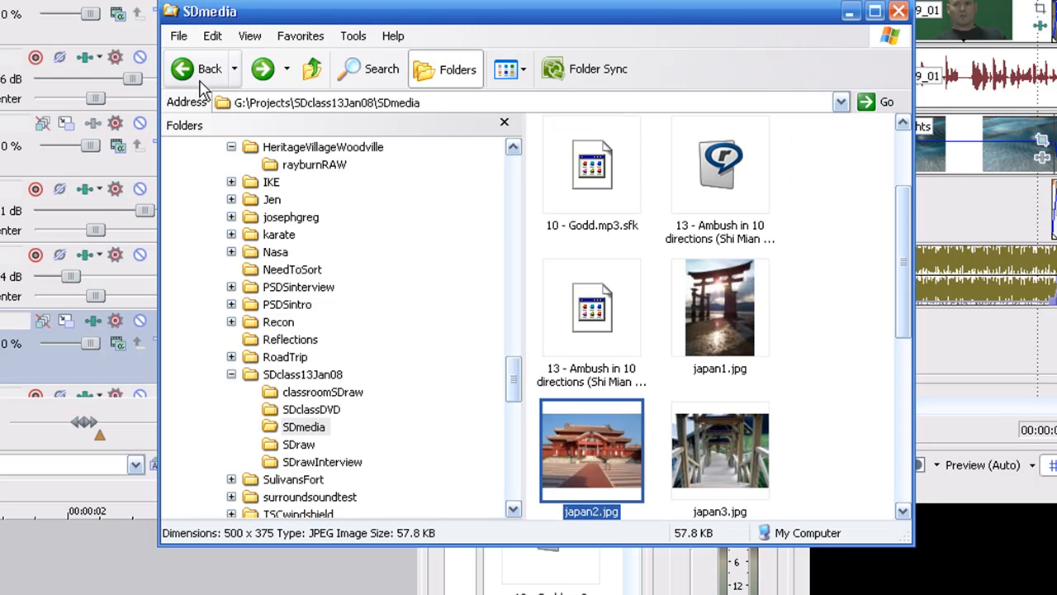
left_click(302, 375)
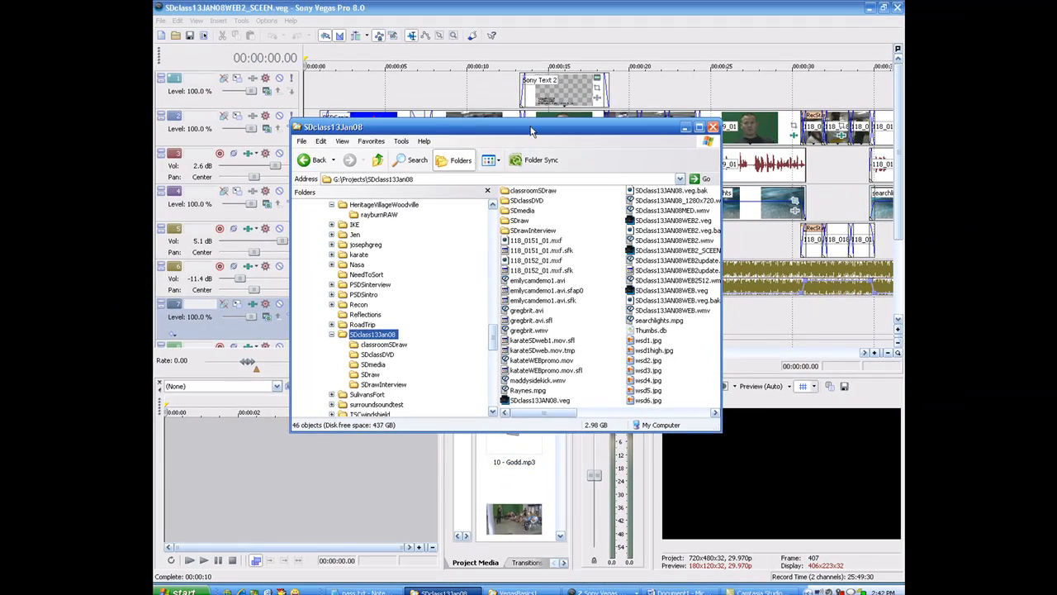
left_click_drag(579, 12, 456, 149)
left_click_drag(464, 208, 446, 221)
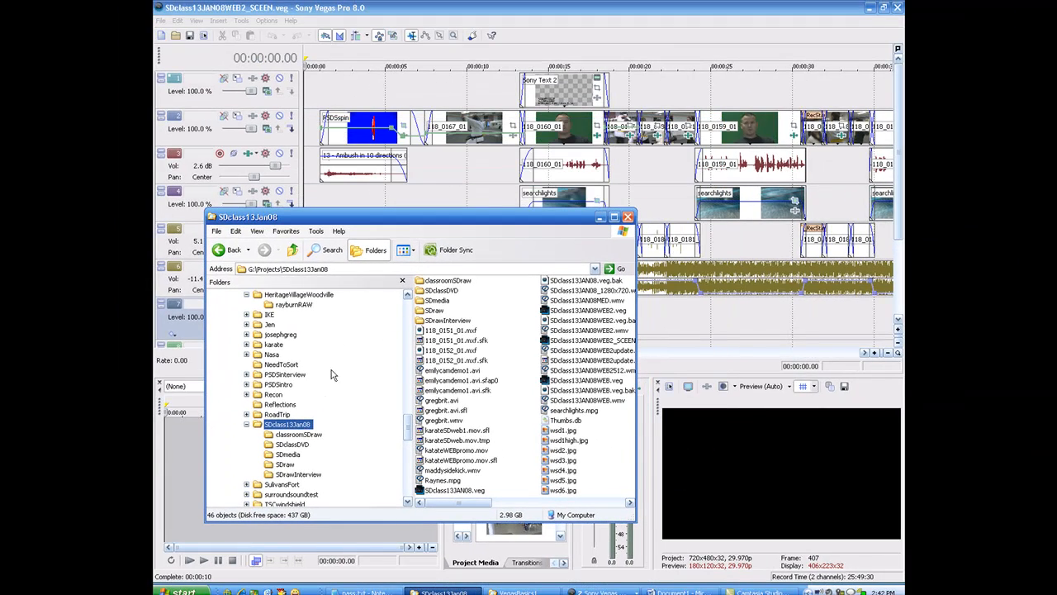
Step: Switch back to Vegas, place the timeline cursor at about 00:00:04.22 and zoom out to about seven minutes of the project
left_click(418, 13)
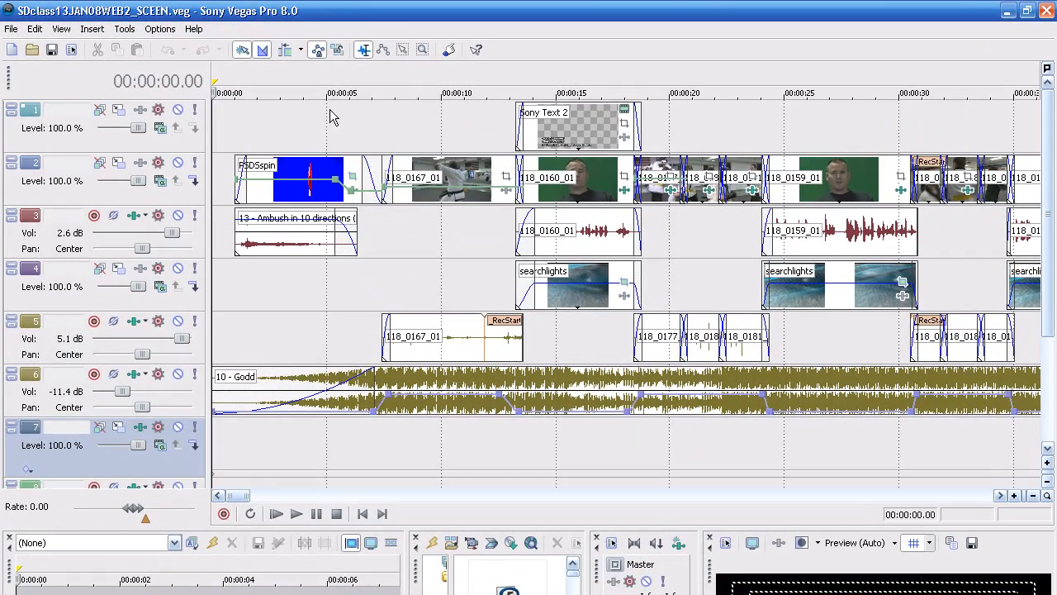
left_click(315, 121)
scroll(318, 120, "down", 5)
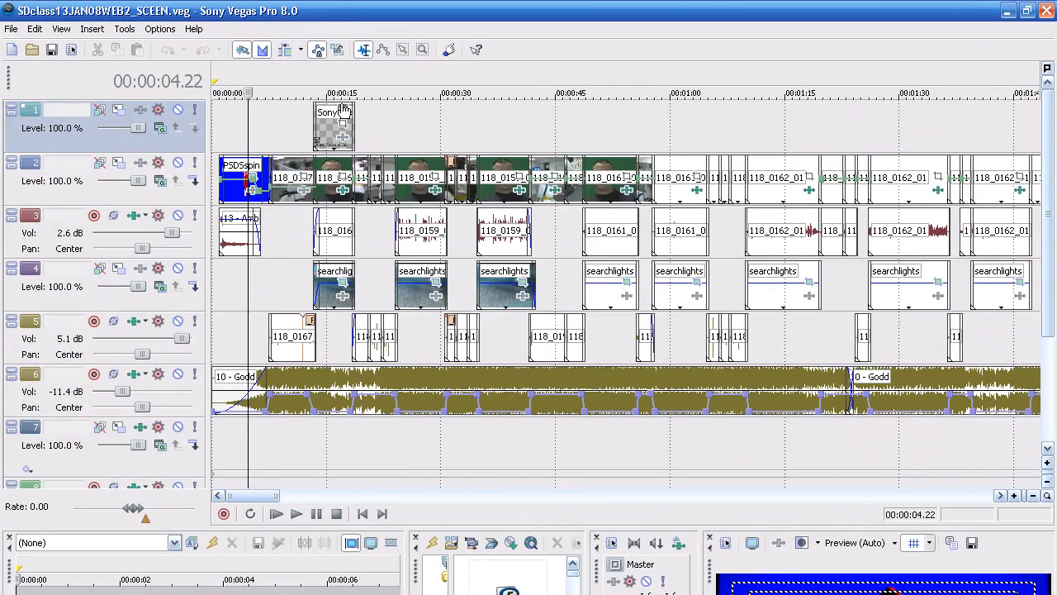
scroll(388, 85, "down", 3)
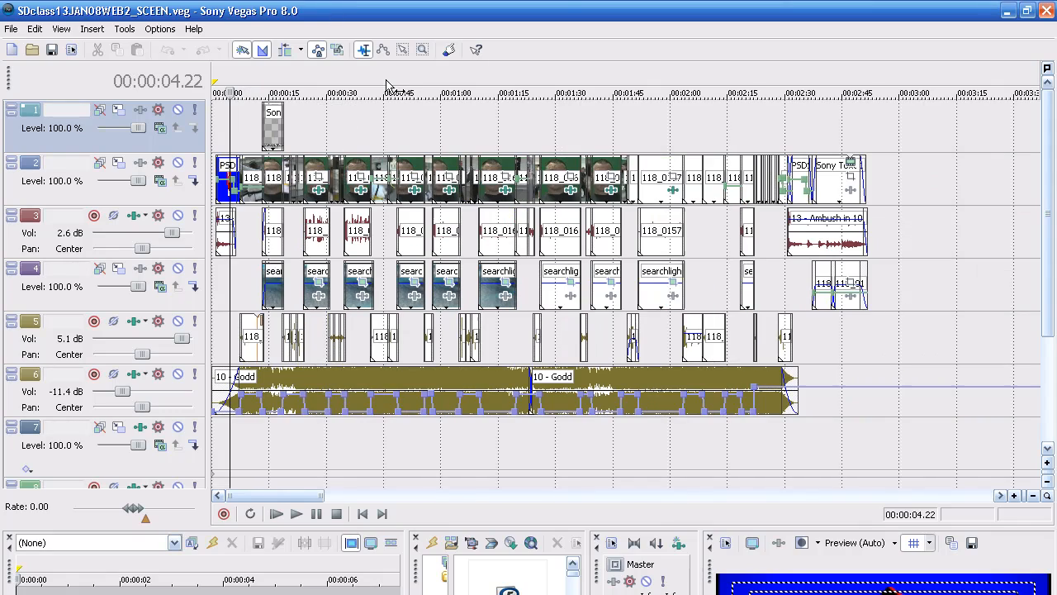
scroll(389, 89, "down", 3)
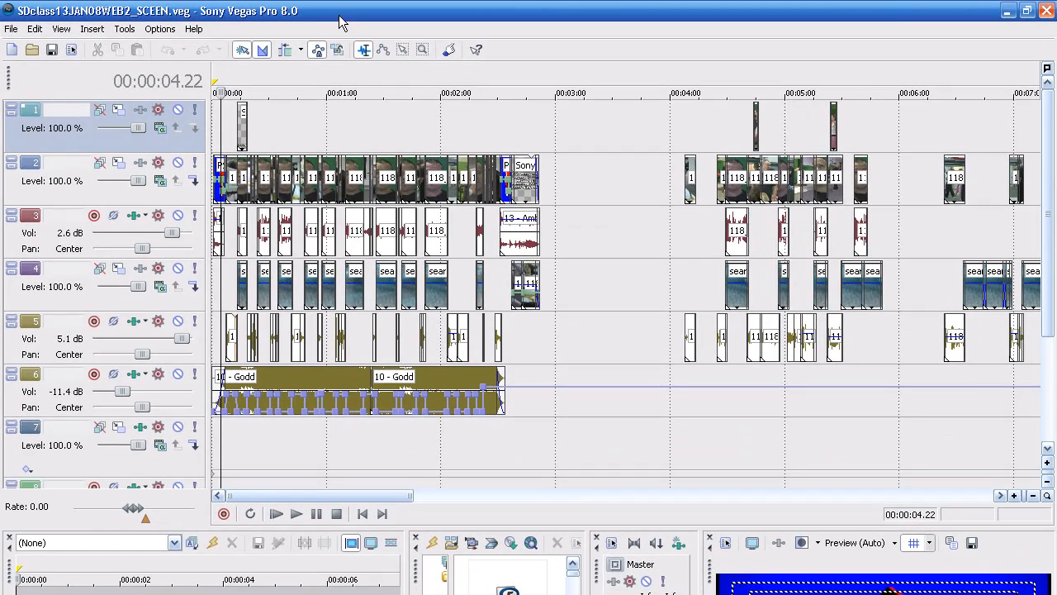
Step: Play the edit briefly from about 00:00:48.15 and place the timeline cursor at about 00:00:42.10
left_click(245, 87)
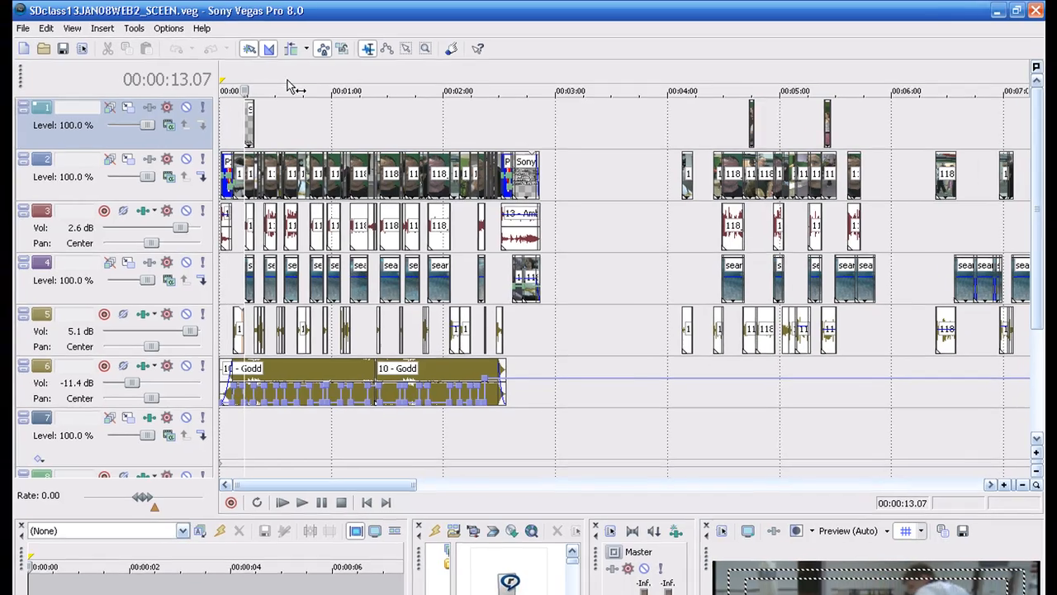
left_click(310, 86)
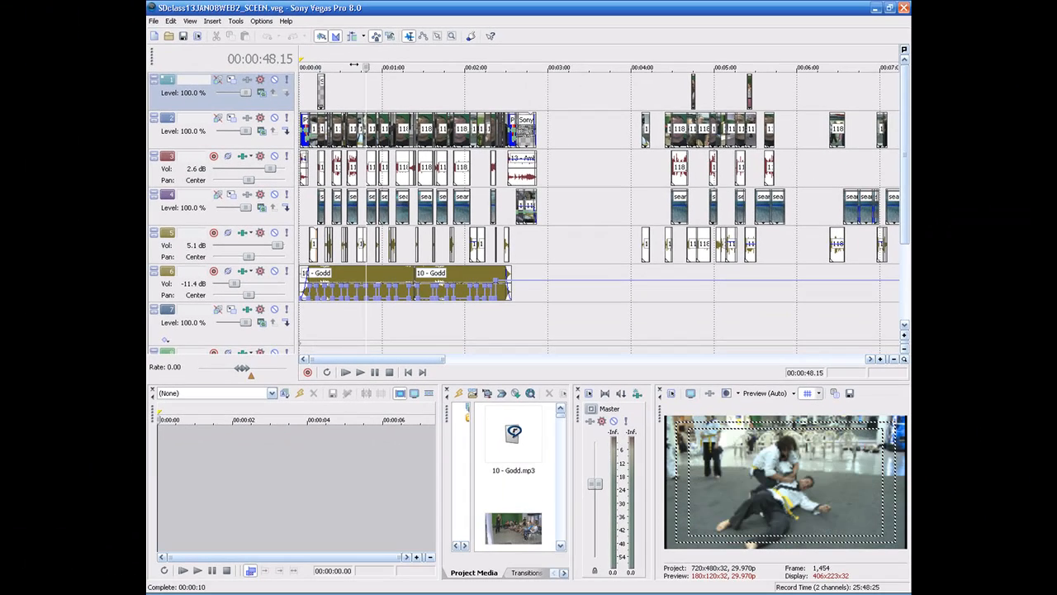
key("space")
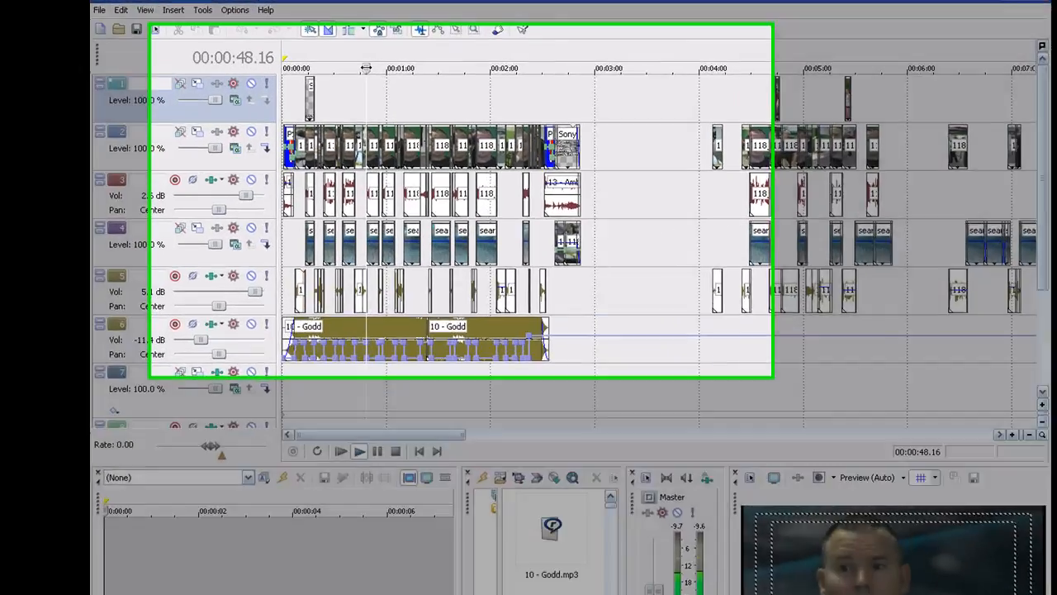
left_click_drag(366, 69, 368, 70)
left_click(350, 48)
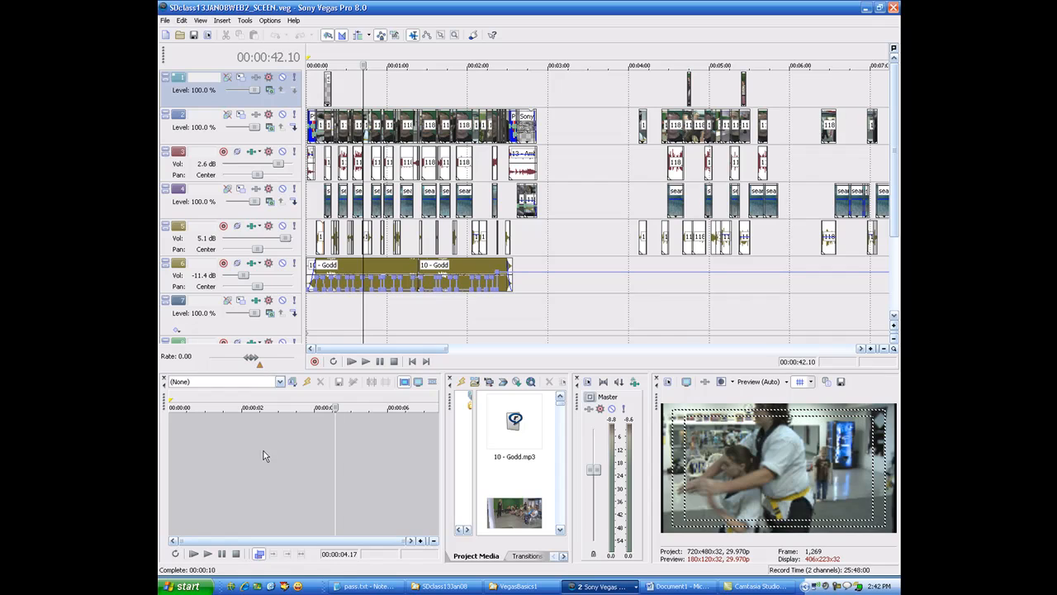
Step: Try out time zooming in the empty Trimmer around 00:00:03.00 and place its cursor at about 00:00:02.20
left_click(278, 451)
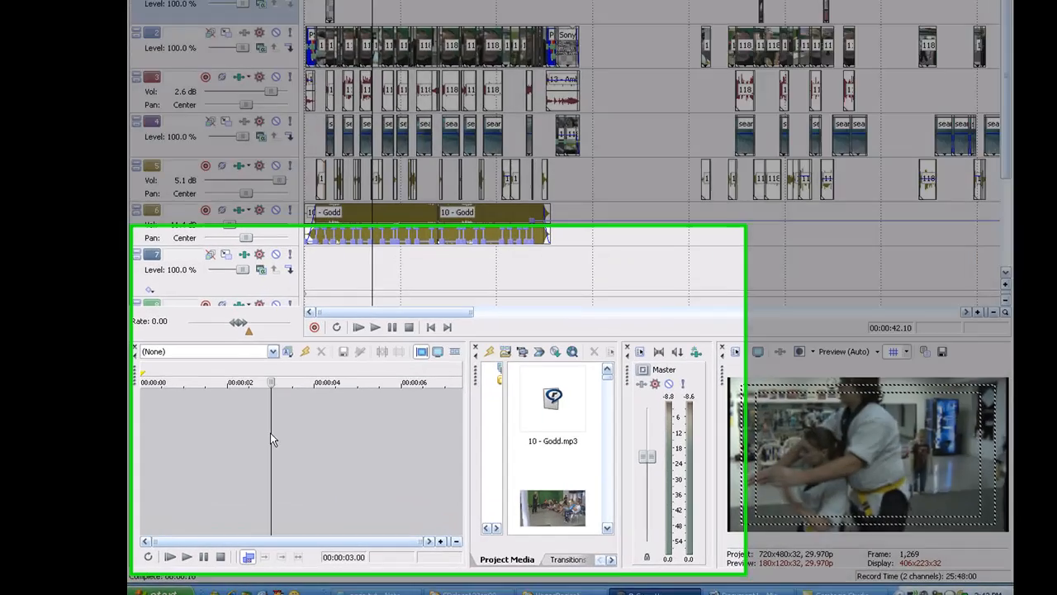
scroll(278, 451, "up", 2)
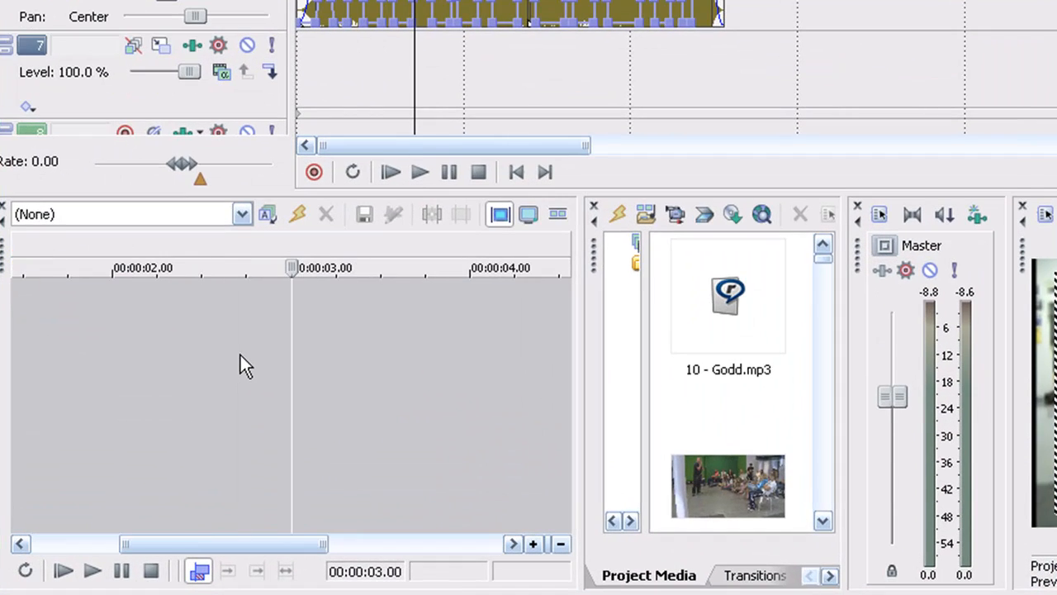
scroll(240, 358, "up", 1)
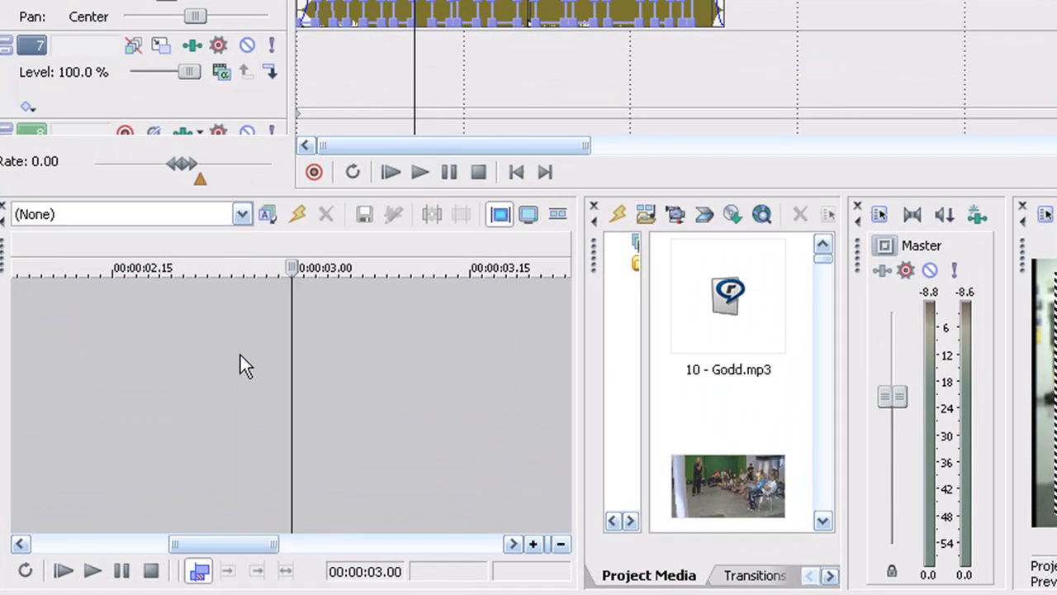
scroll(240, 358, "up", 1)
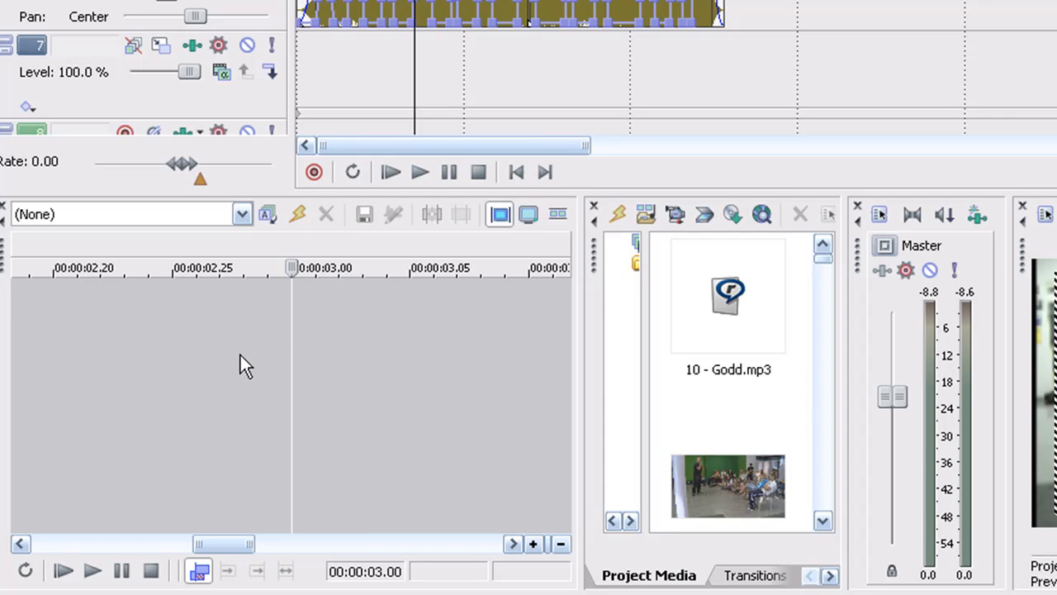
scroll(239, 357, "down", 3)
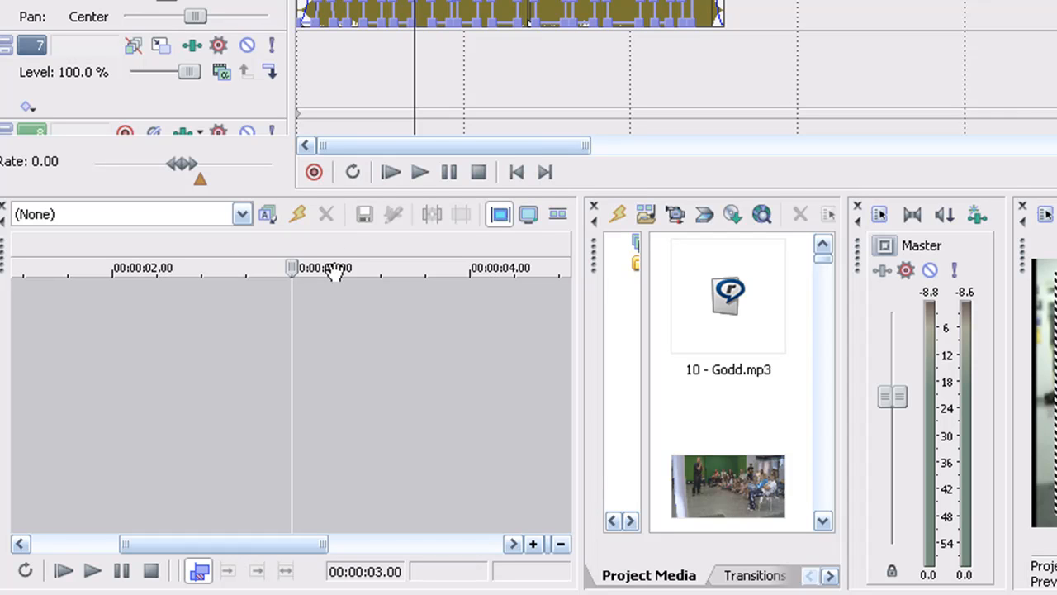
left_click(232, 318)
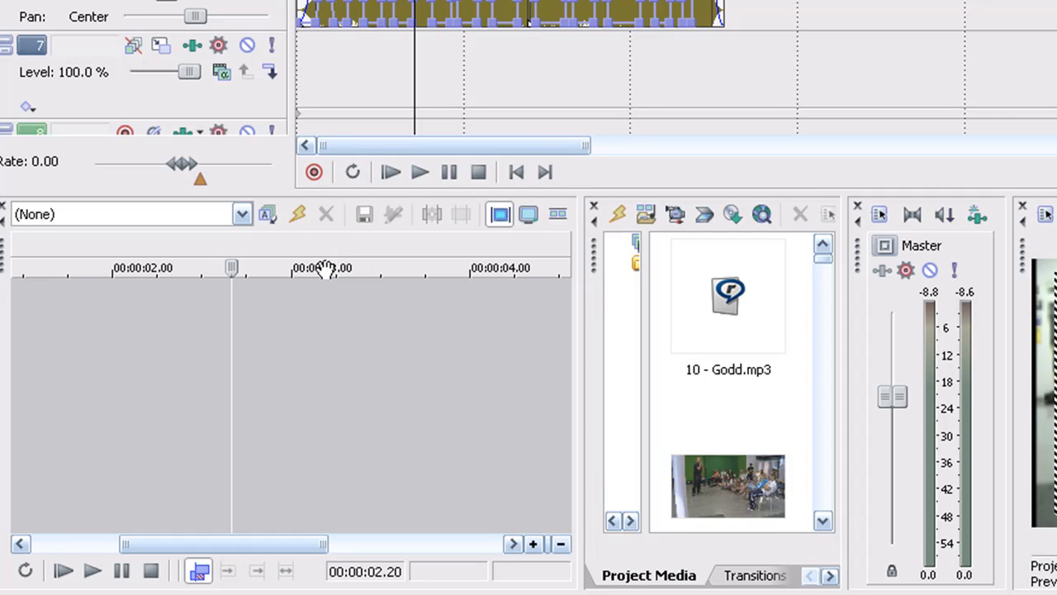
Step: Place the Trimmer's cursor at about 00:00:02.24
left_click(236, 347)
left_click(197, 346)
left_click(256, 348)
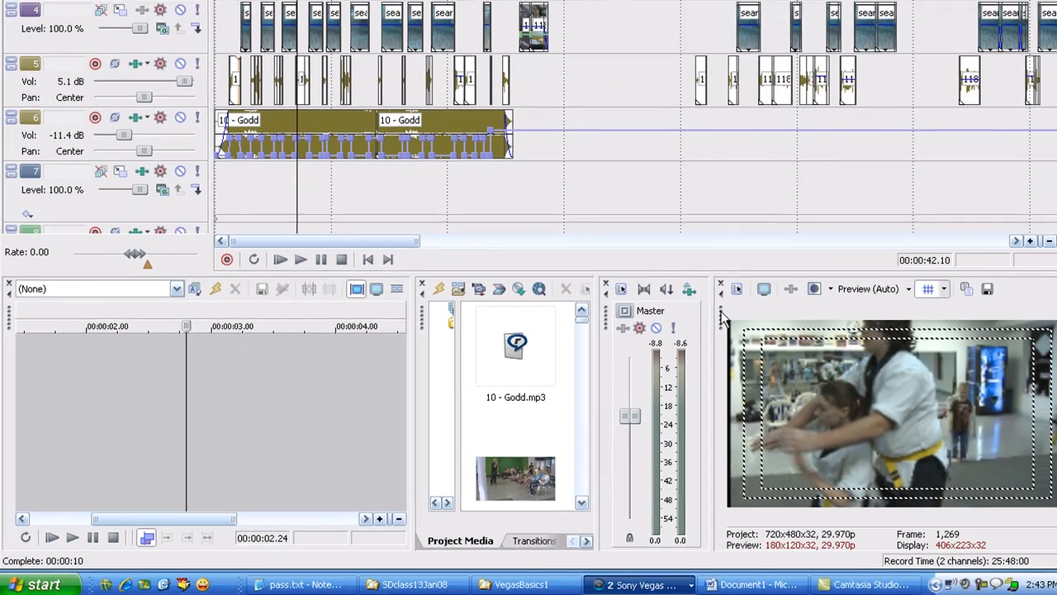
Step: Float the Video Preview as an enlarged window over the timeline and dock it back in its original place
left_click_drag(1024, 255, 945, 150)
left_click_drag(658, 251, 341, 105)
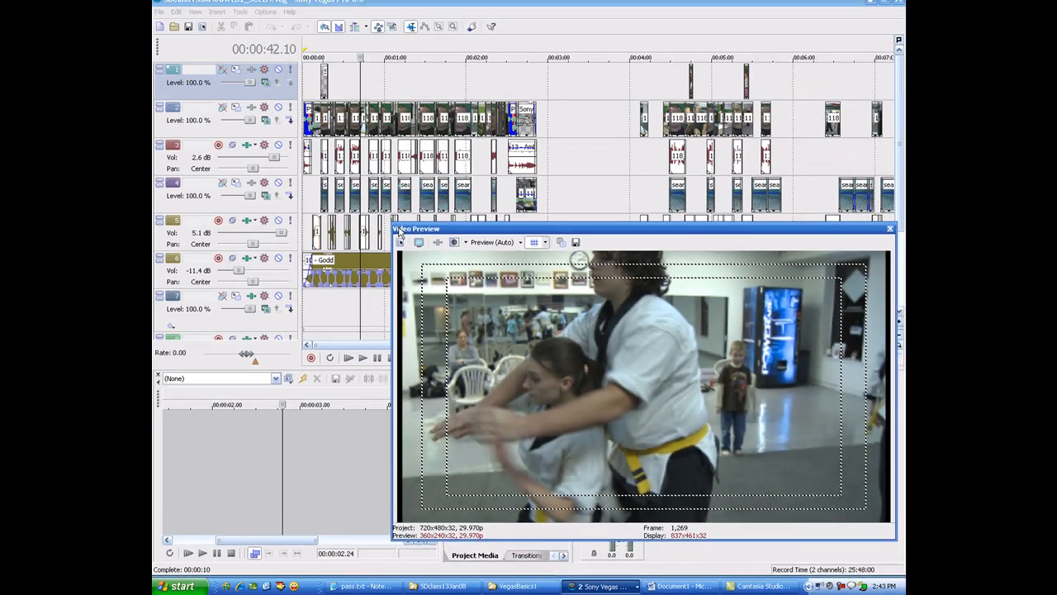
left_click_drag(400, 232, 661, 402)
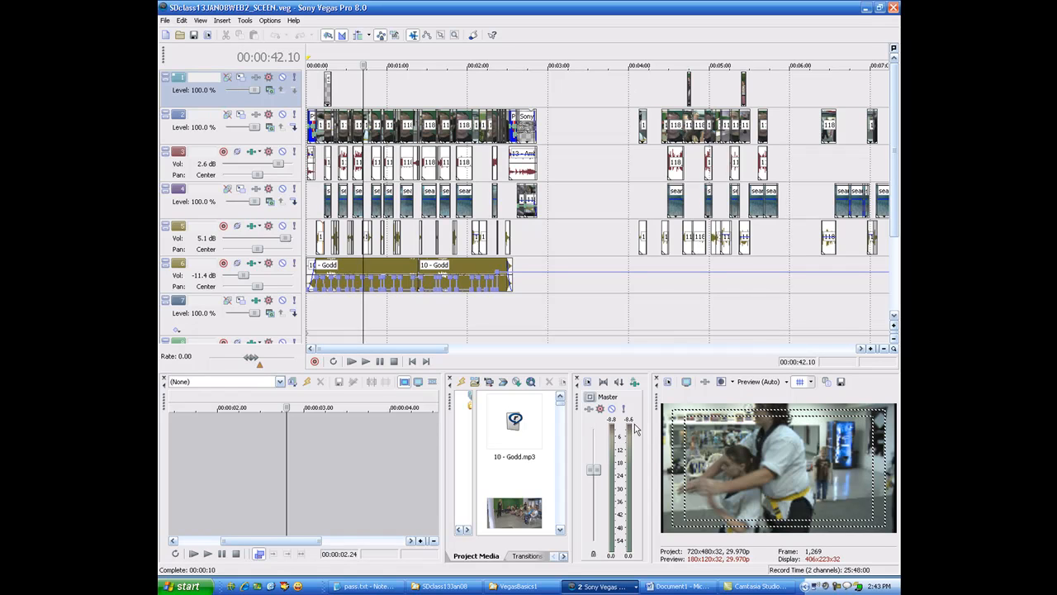
Step: Widen the Project Media window and browse the transition presets of Cross Effect, 3D Cascade, 3D Fly In/Out and 3D Shuffle
left_click_drag(444, 514, 365, 512)
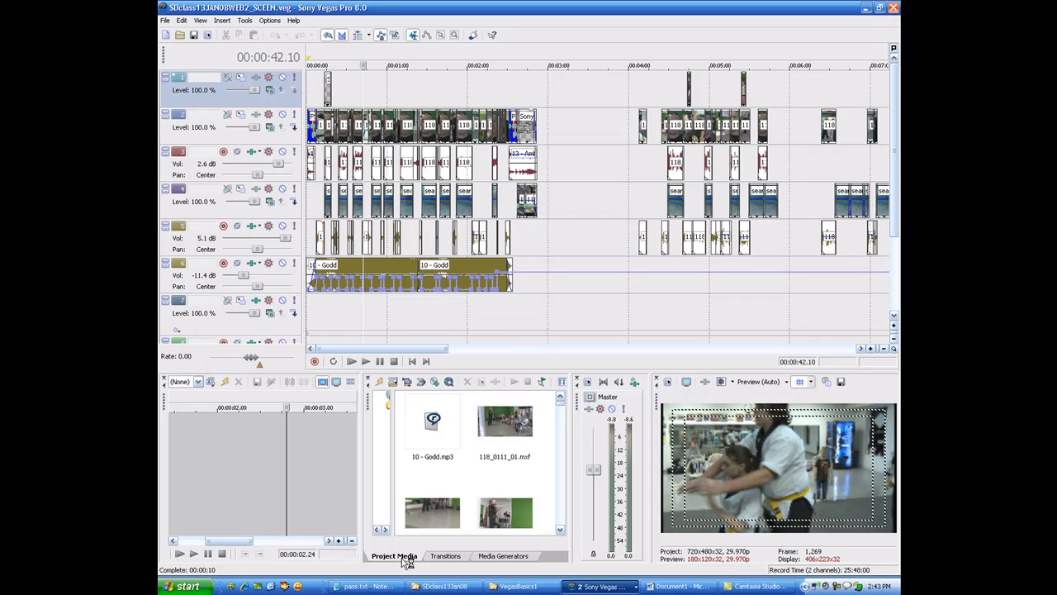
left_click(438, 558)
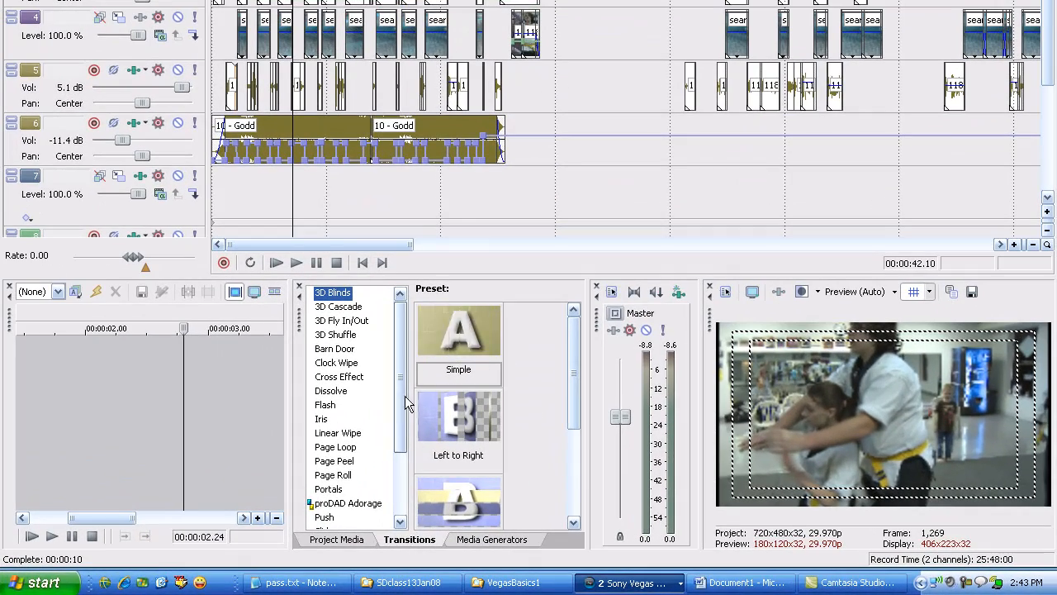
left_click(364, 348)
left_click(392, 439)
left_click(391, 448)
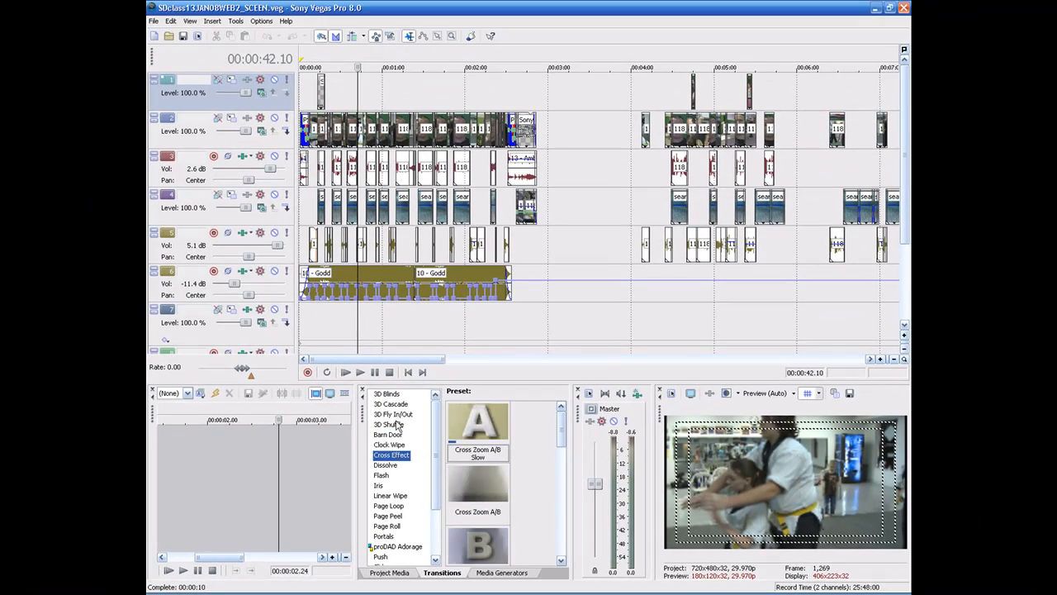
left_click(391, 397)
left_click(393, 414)
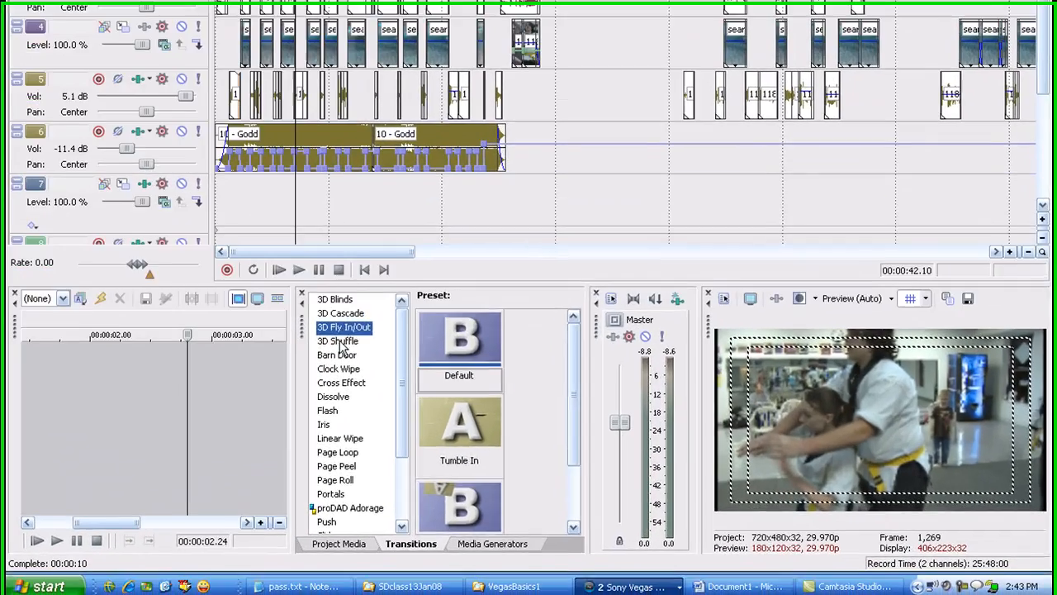
left_click(390, 424)
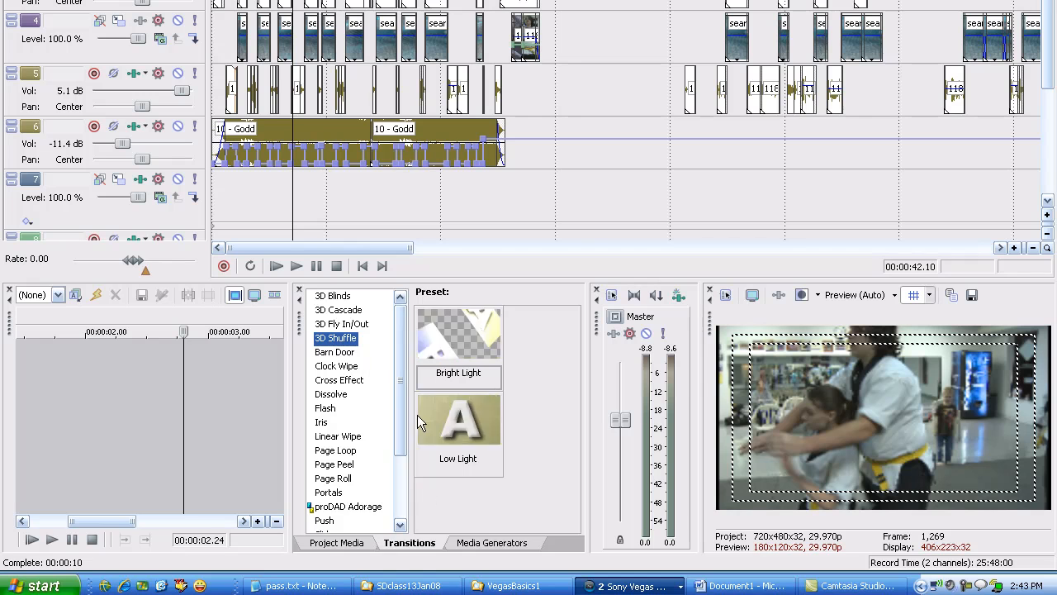
Step: Show the Media Generators list and narrow its window to give the Trimmer more width
left_click(468, 547)
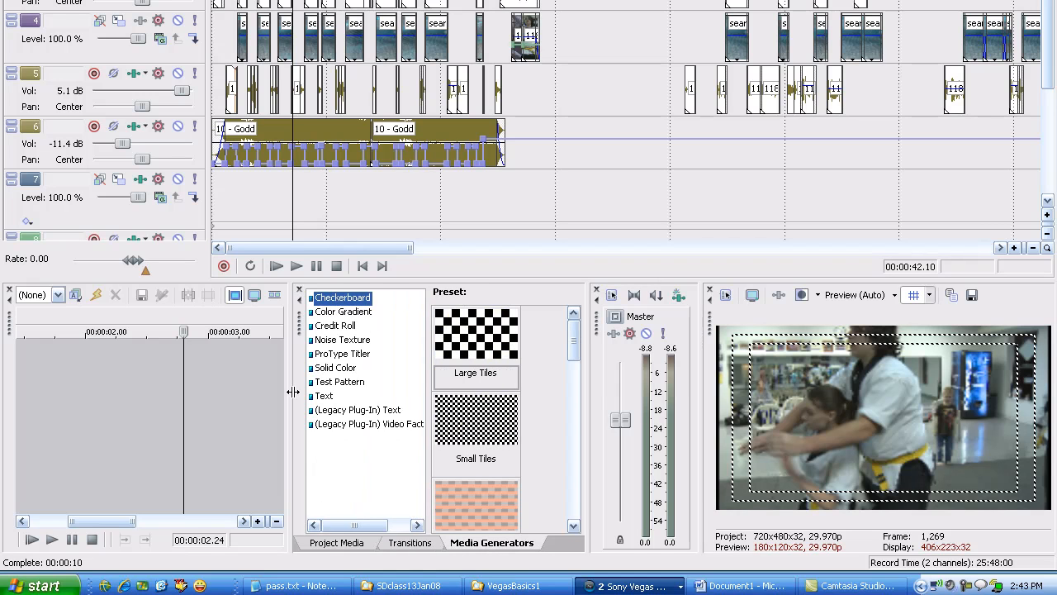
left_click_drag(294, 392, 454, 392)
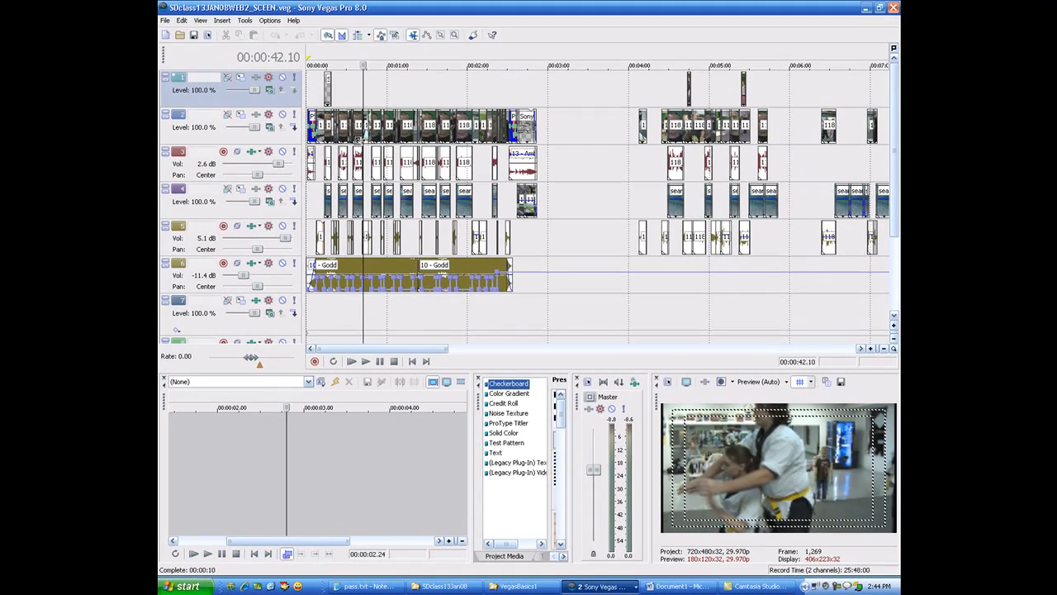
Step: Place the timeline cursor at about 00:00:07.12 and zoom to show roughly the first three and a half minutes
left_click(318, 95)
scroll(331, 95, "up", 4)
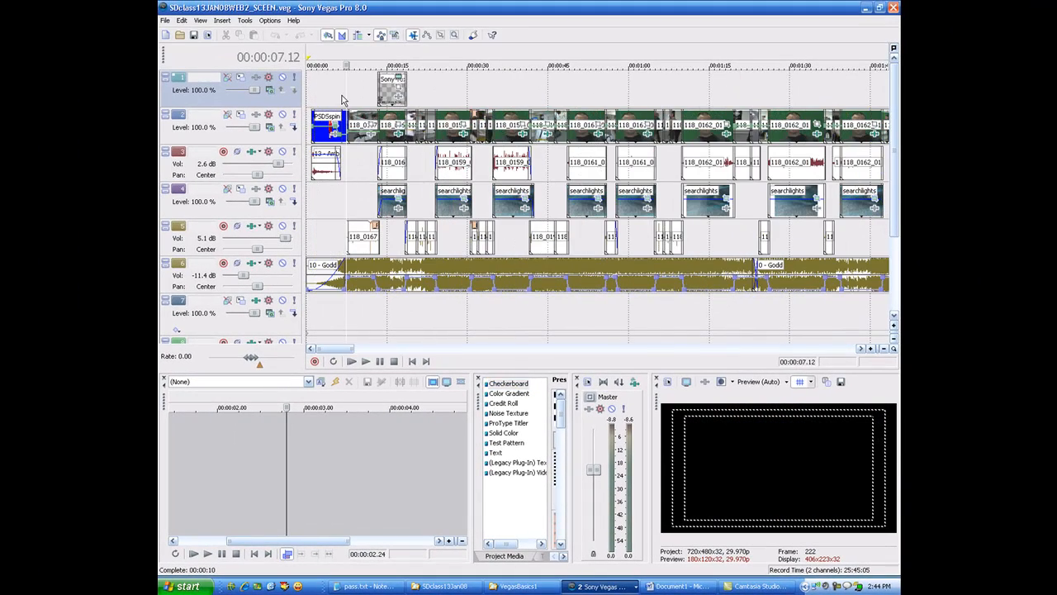
scroll(338, 97, "down", 2)
scroll(336, 97, "down", 2)
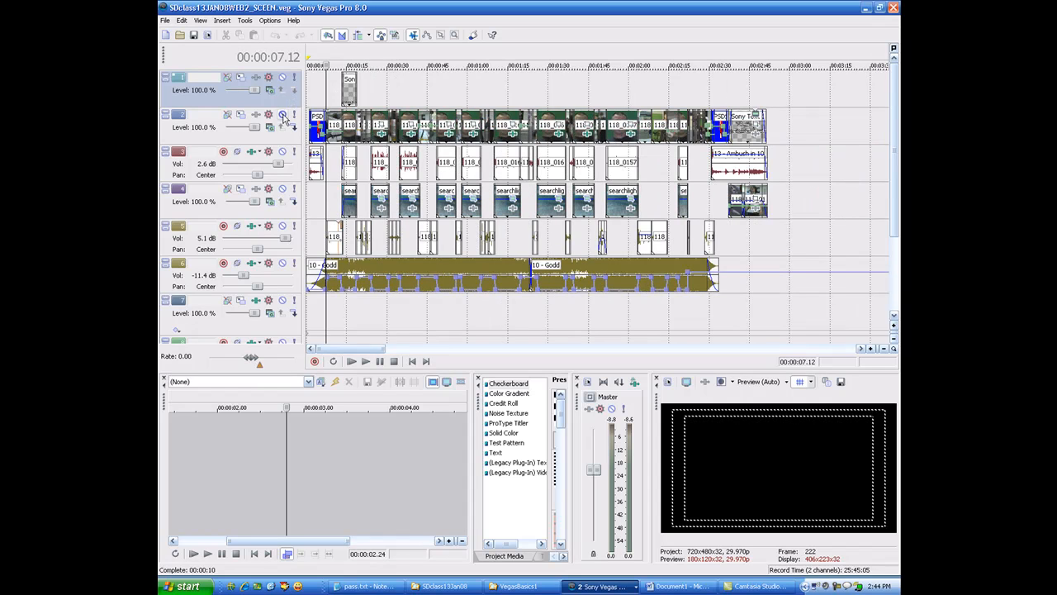
Step: Select track 2, which holds the main video clips
left_click(289, 141)
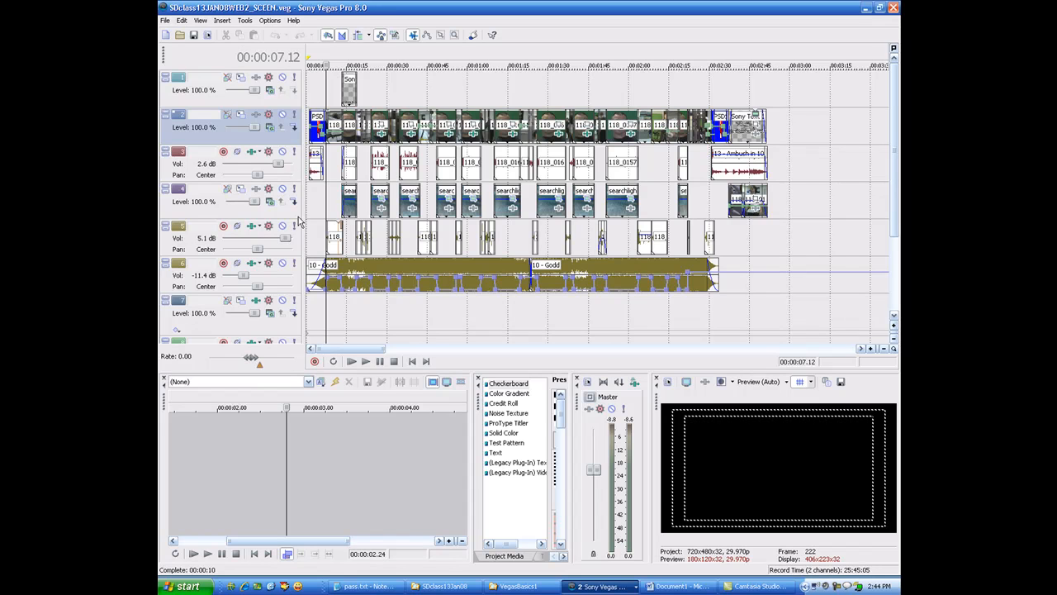
left_click(299, 217)
left_click(301, 143)
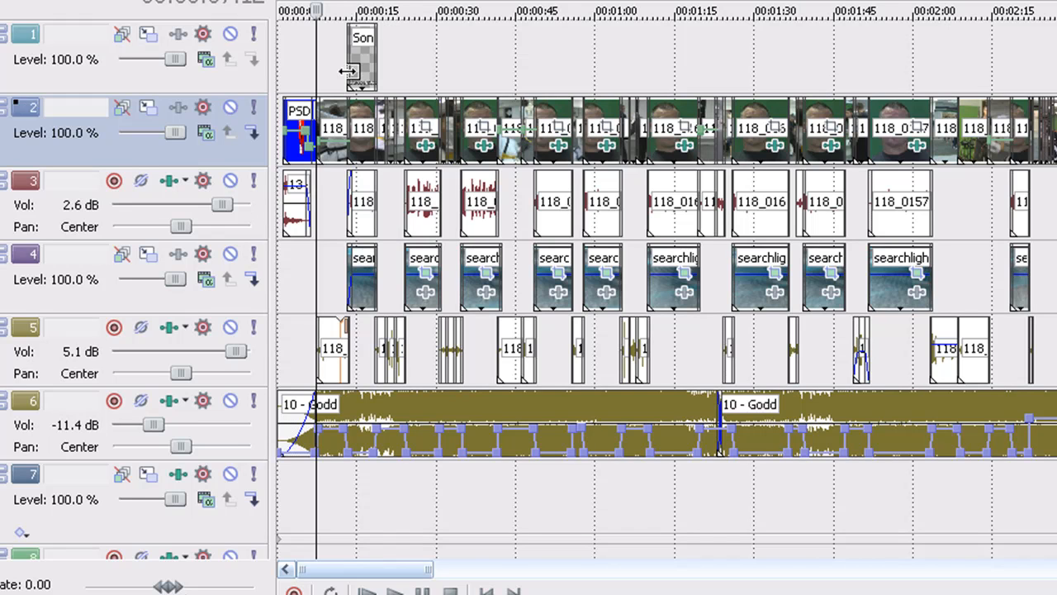
Step: Examine the stacked title, green-screen and searchlights clips around 00:00:27.21 and place the timeline cursor at about 00:00:25.13
left_click(429, 66)
scroll(425, 62, "up", 5)
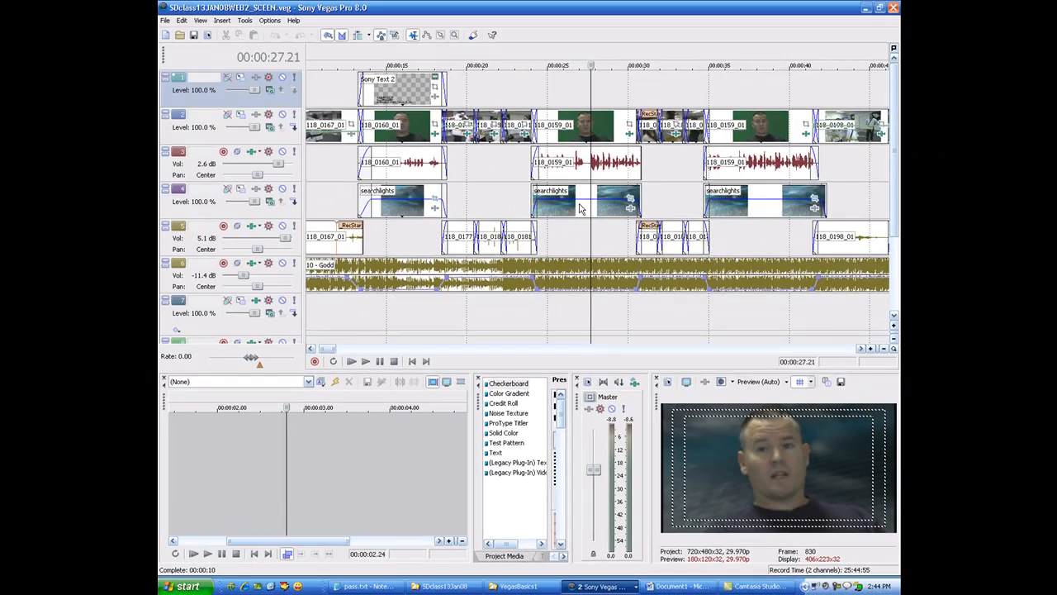
scroll(319, 111, "down", 5)
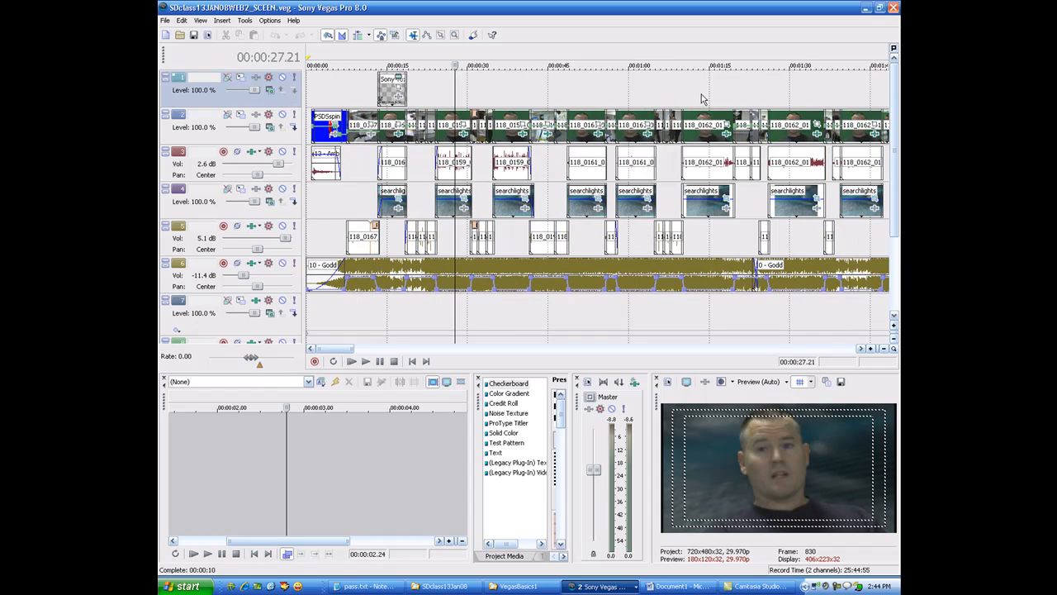
left_click(443, 89)
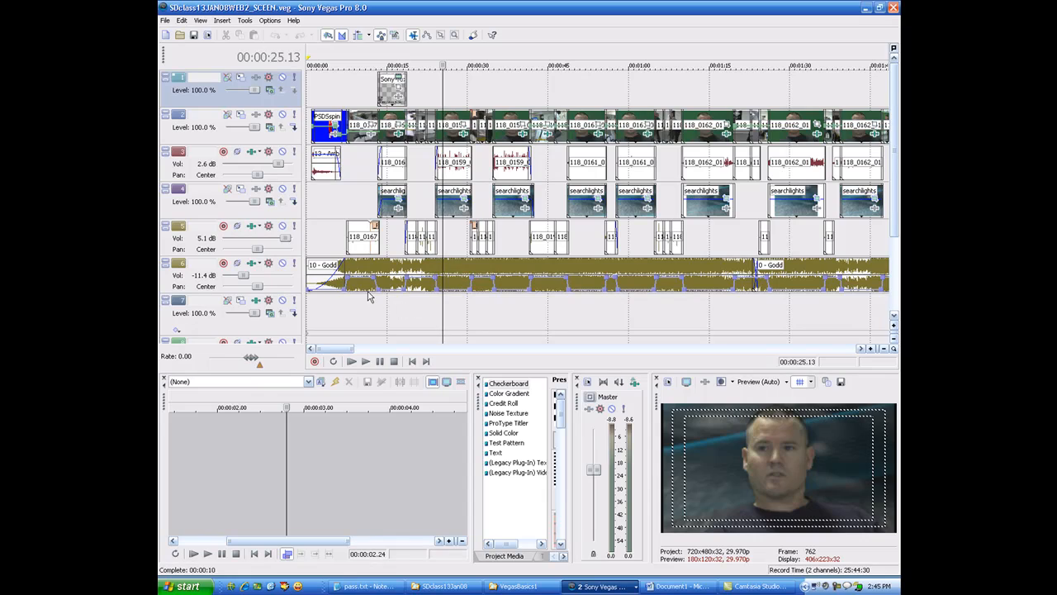
Step: Select the first 10 - Godd music clip at about 00:00:10.18 and set track 6's volume to -11.3 dB
left_click(363, 294)
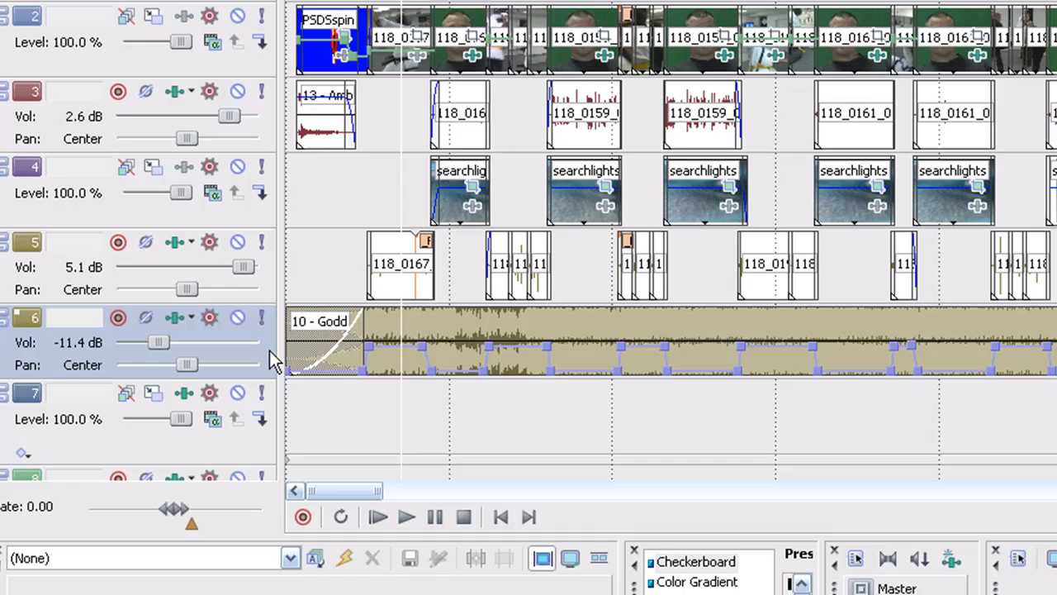
left_click(268, 341)
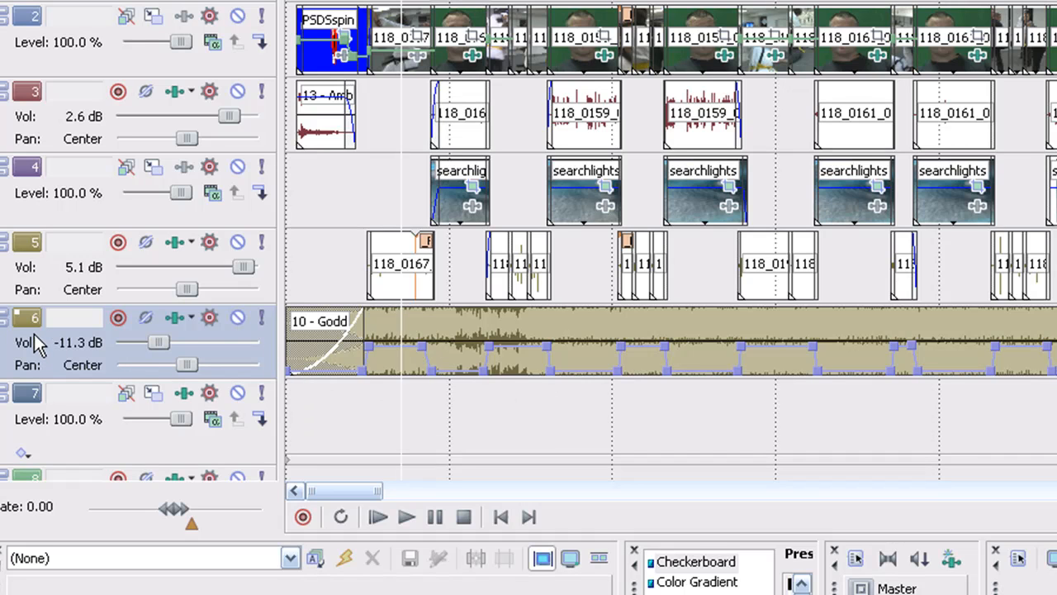
Step: Show the Volume choice among track 6's Insert/Remove Envelope options, close them and set the track volume to -11.2 dB
right_click(256, 364)
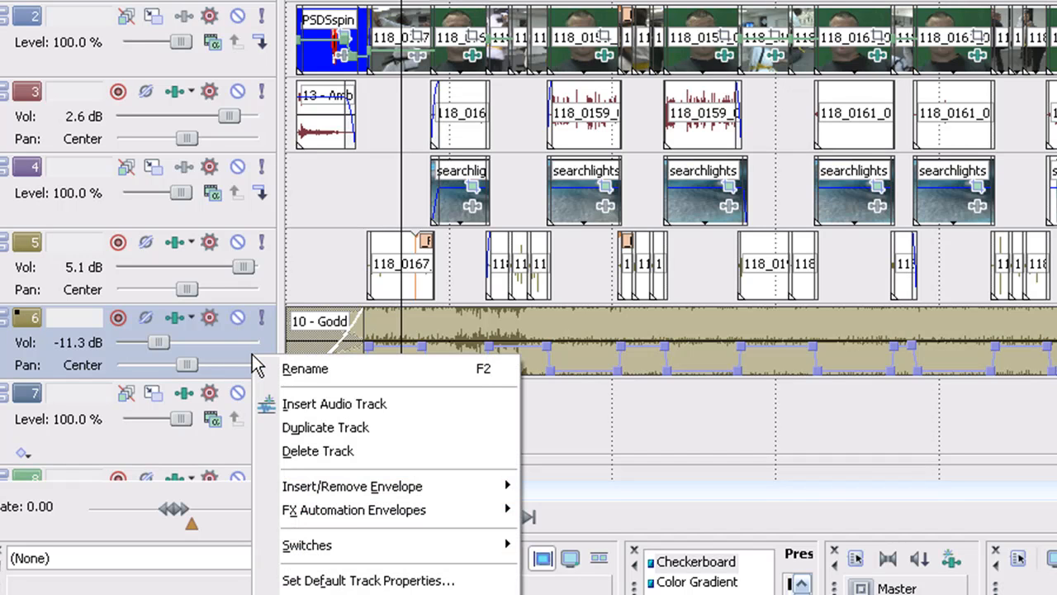
mouse_move(417, 517)
mouse_move(425, 495)
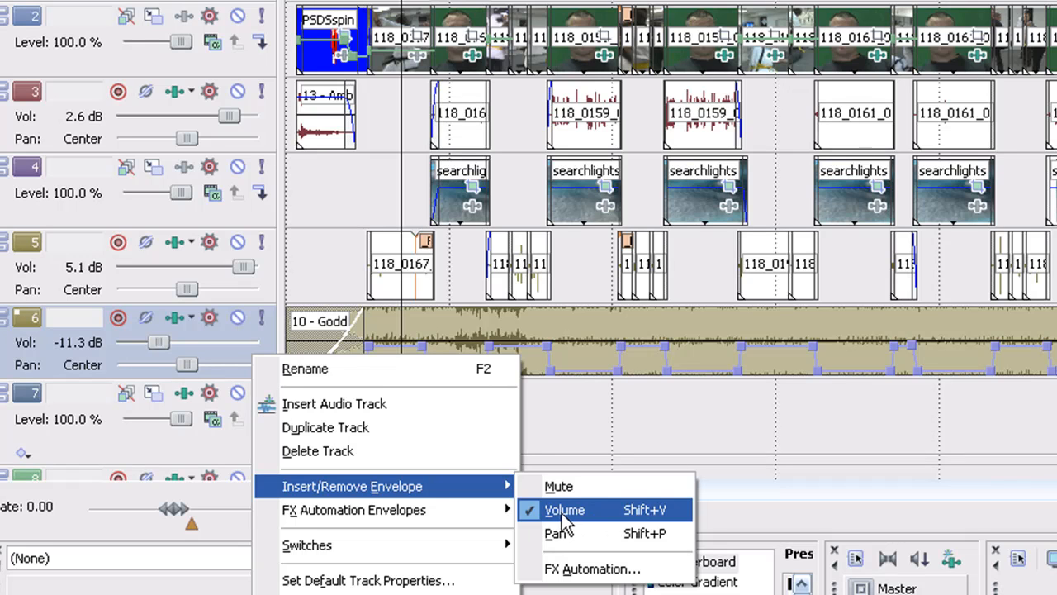
left_click(269, 338)
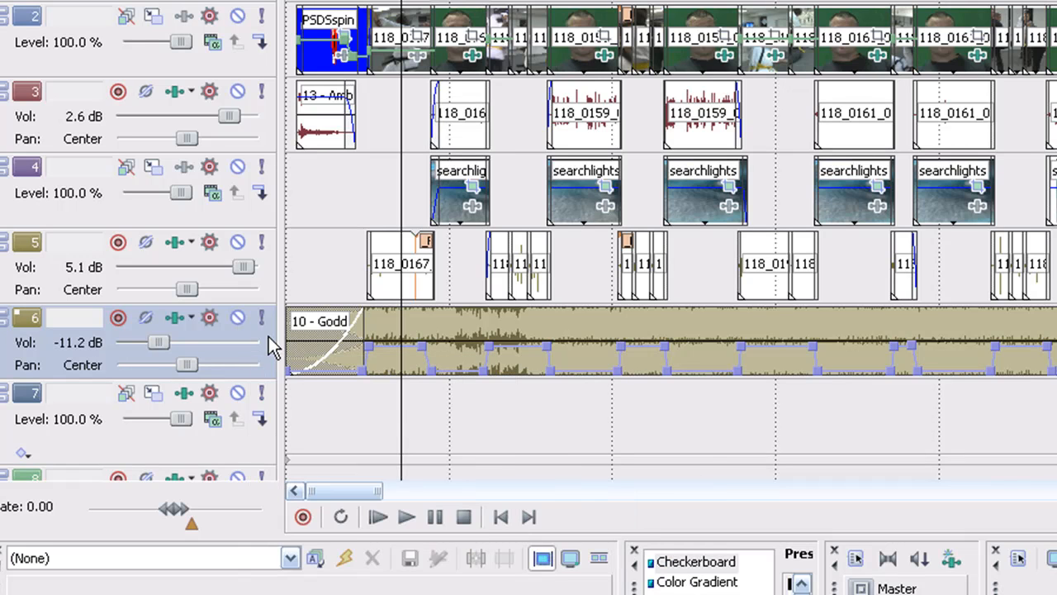
Step: Show the level and fade options of the music's volume envelope point at the end of the fade-in, and close them
mouse_move(361, 374)
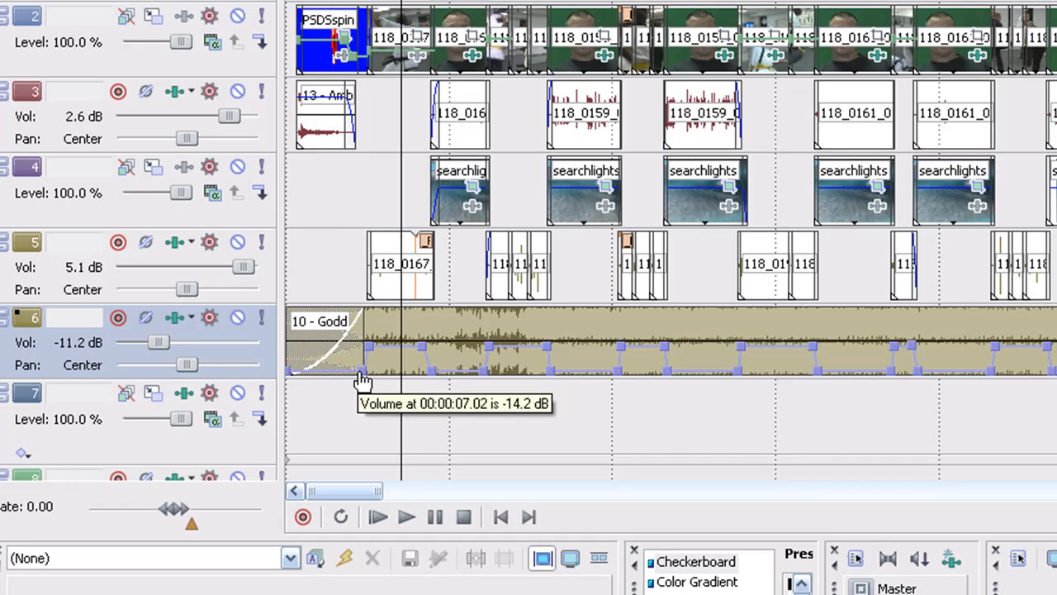
right_click(372, 355)
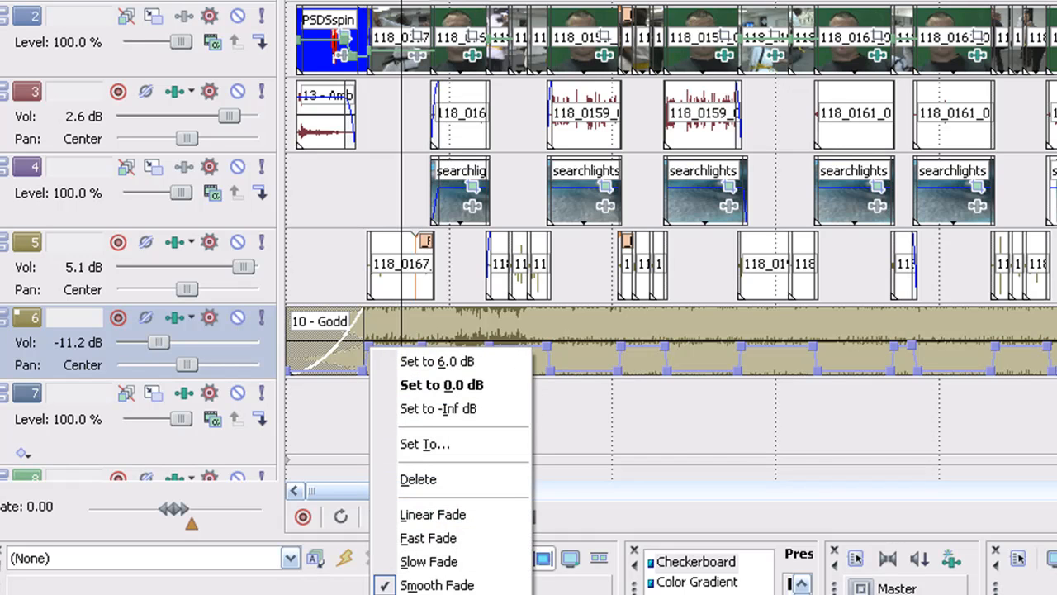
left_click(266, 332)
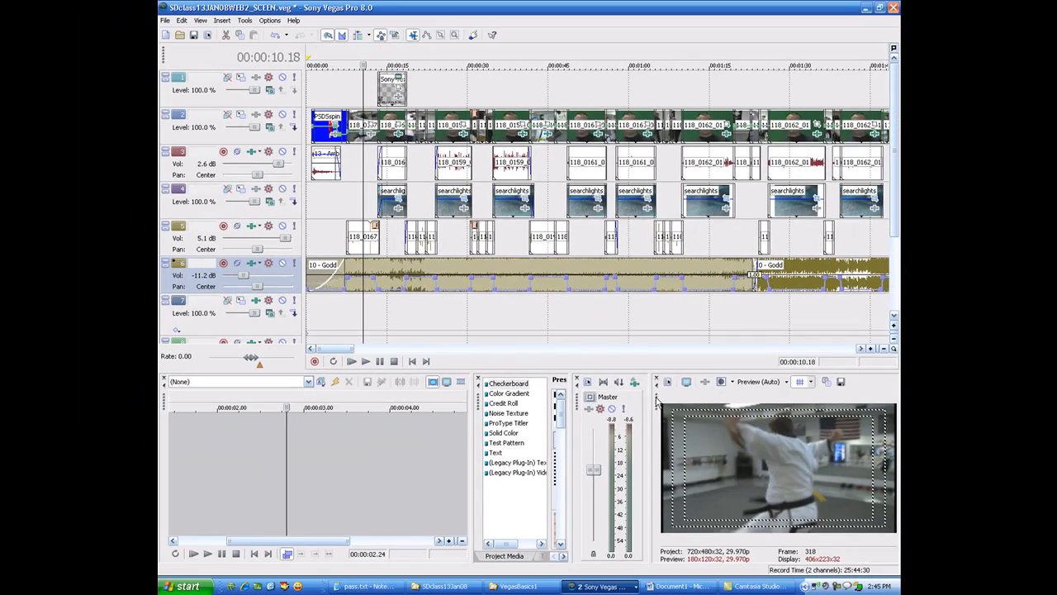
Step: Float the Video Preview over the timeline and play the music volume drop from about 00:00:10.18, stopping at about 00:00:14.07
left_click_drag(658, 403, 408, 180)
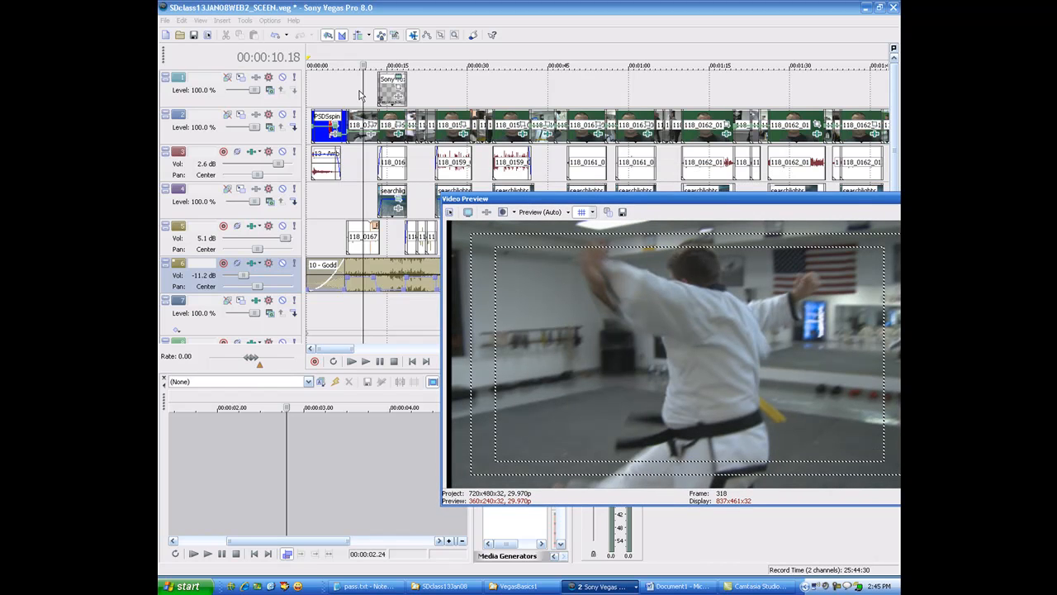
key("space")
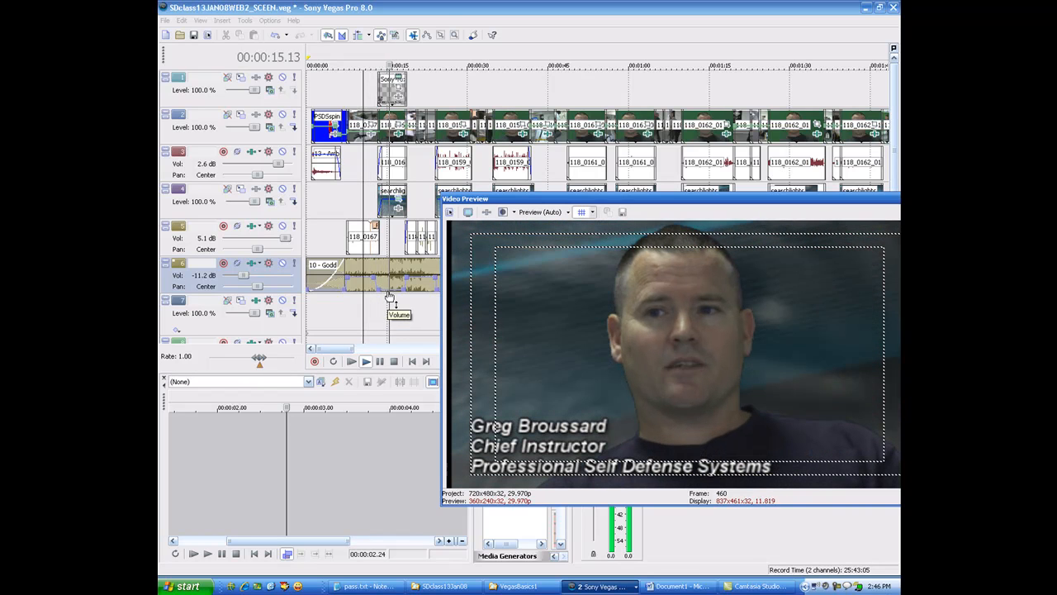
key("space")
key("space")
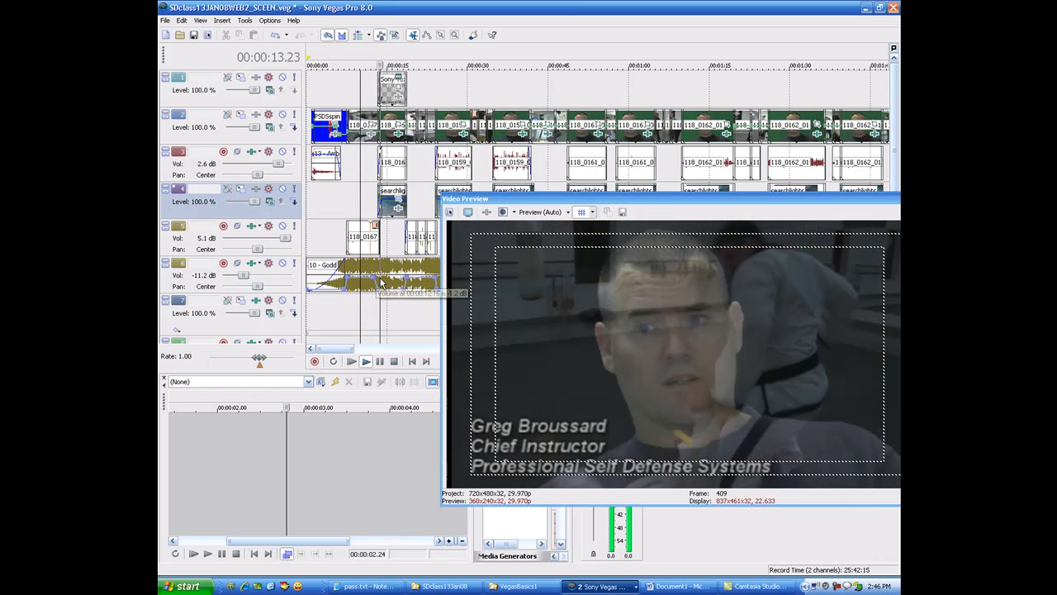
key("space")
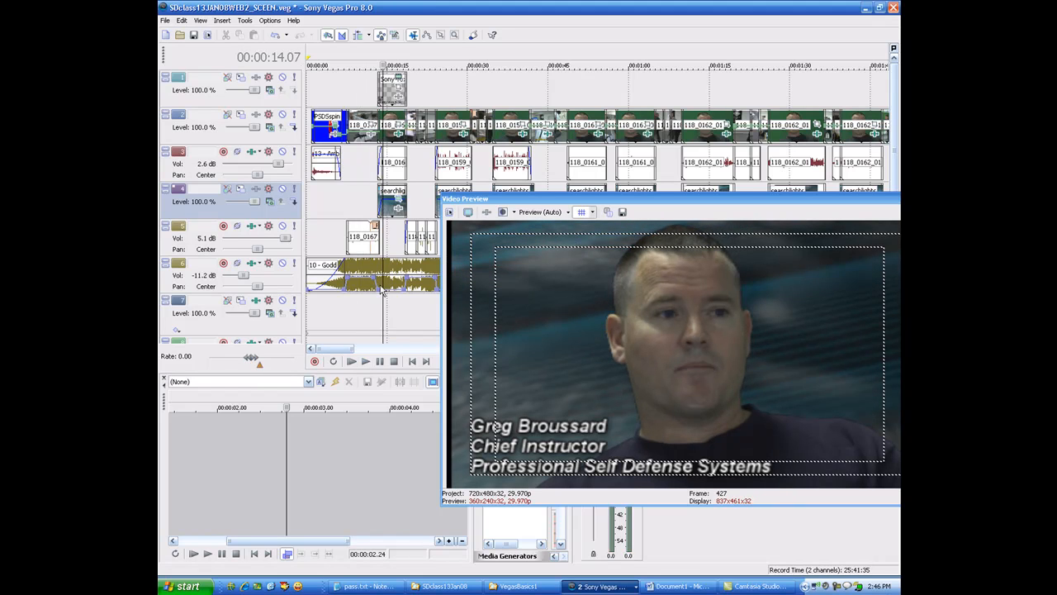
Step: Play on in short stretches through the interview and the following action clips, up to about 00:00:21.06
key("space")
key("space")
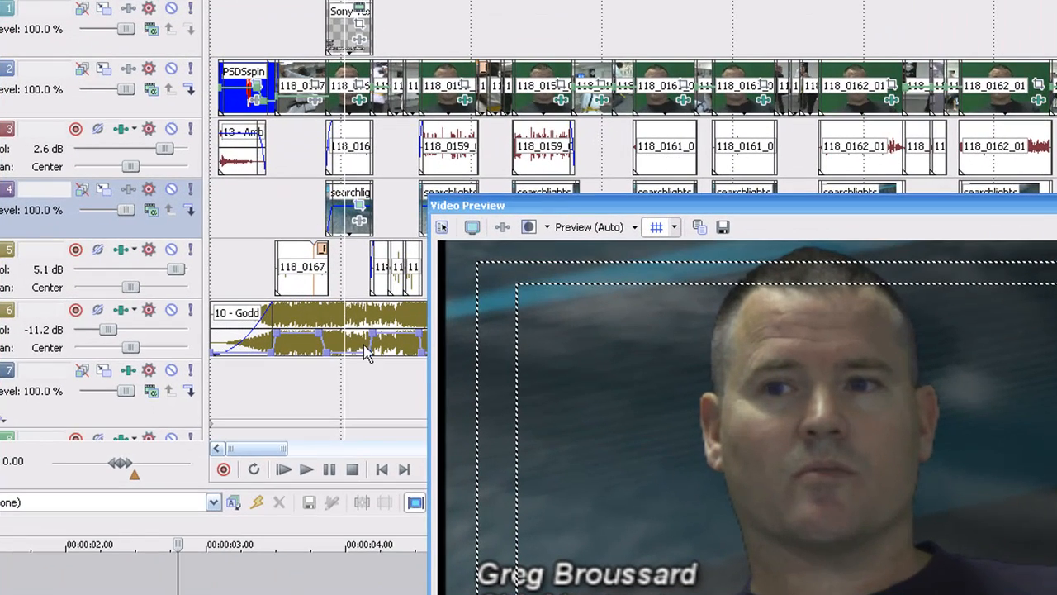
key("space")
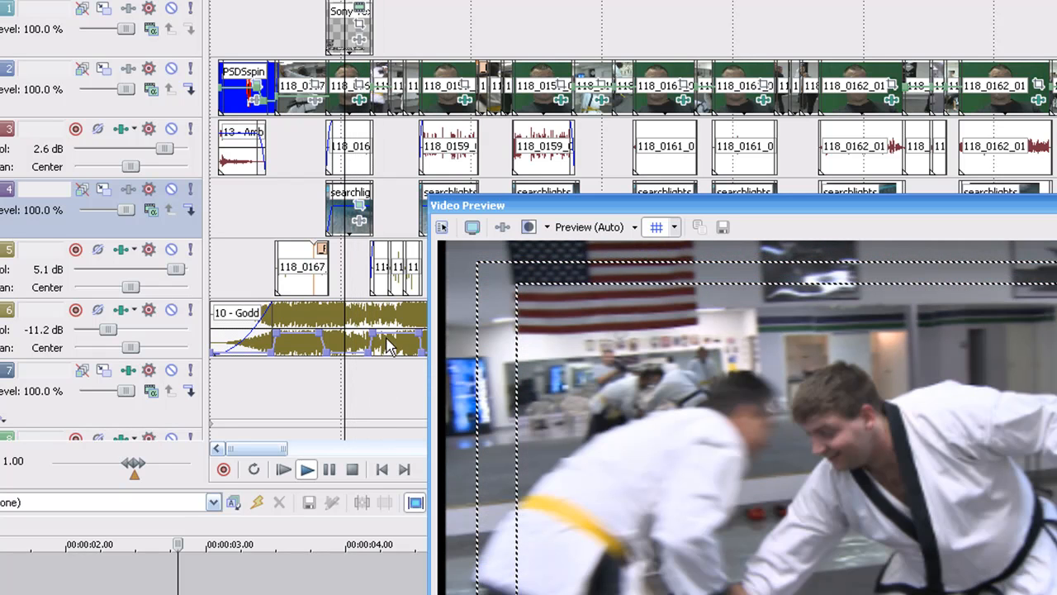
key("Return")
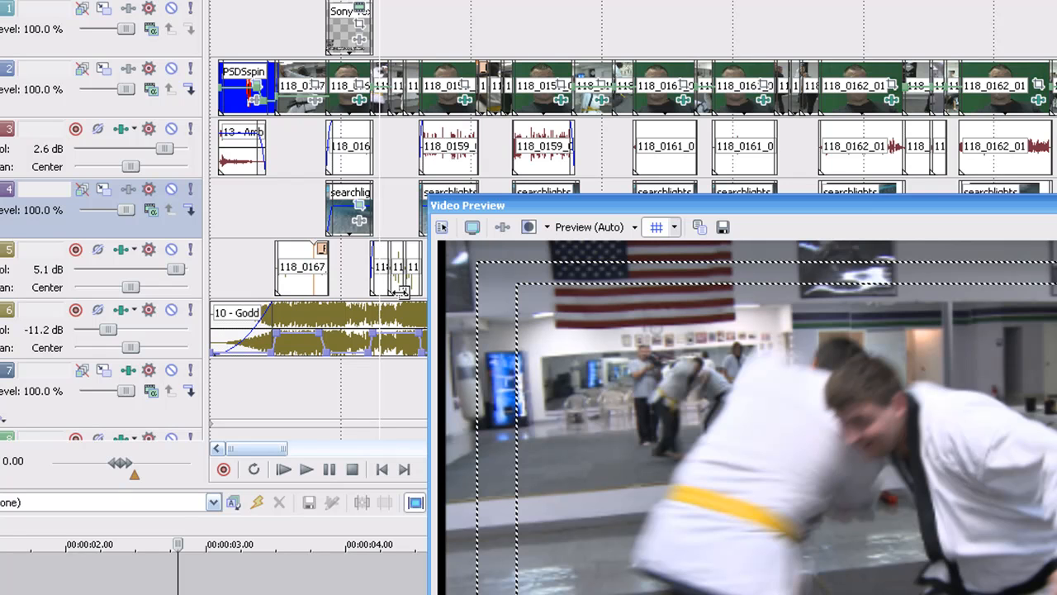
key("Return")
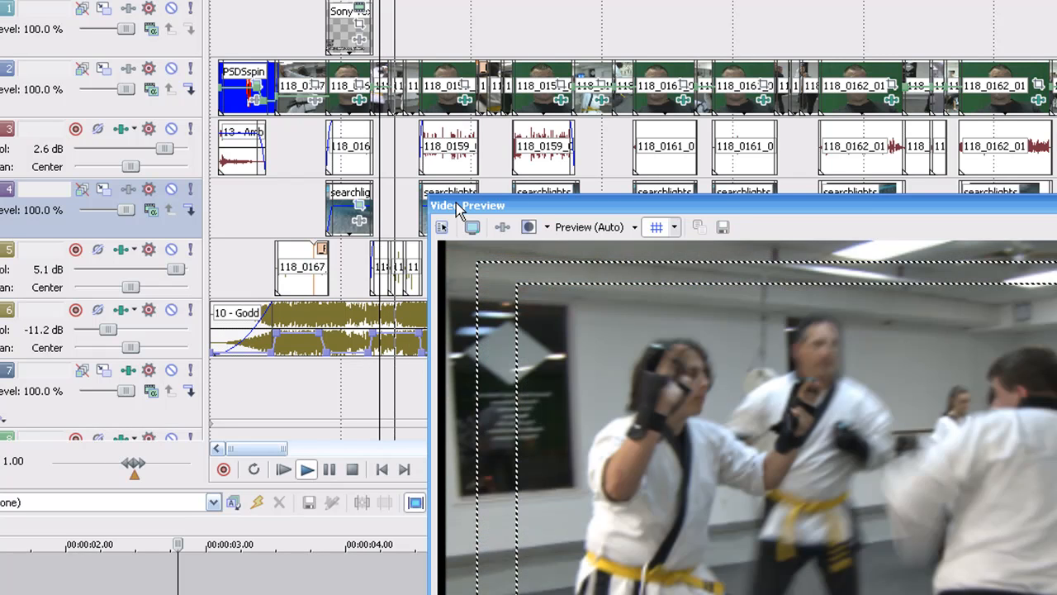
Step: Dock the Video Preview back beside the other windows and place the timeline cursor on track 7 at about 00:00:26.05
left_click_drag(458, 207, 692, 545)
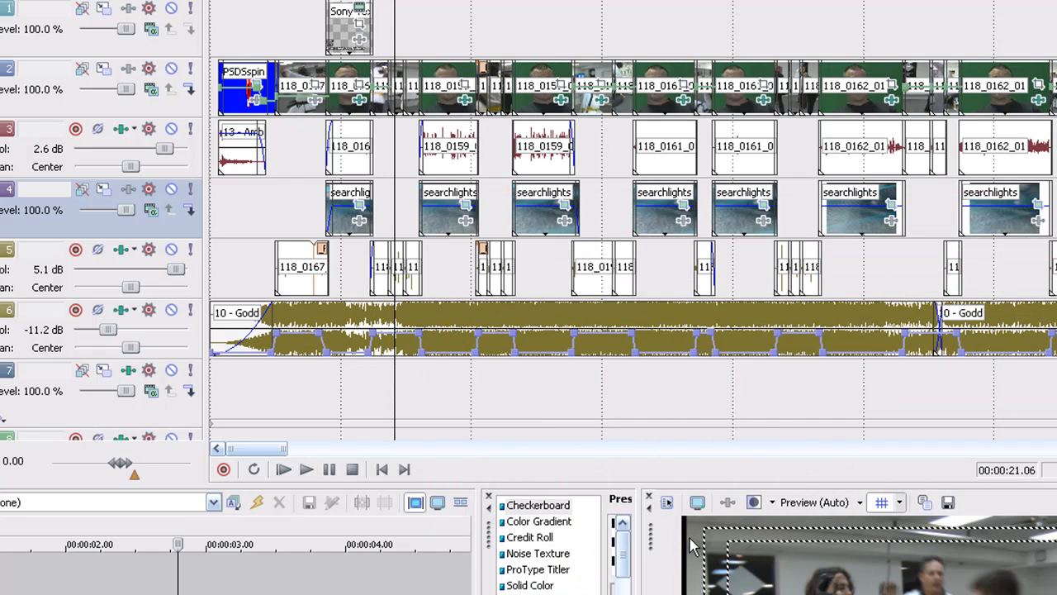
left_click(442, 384)
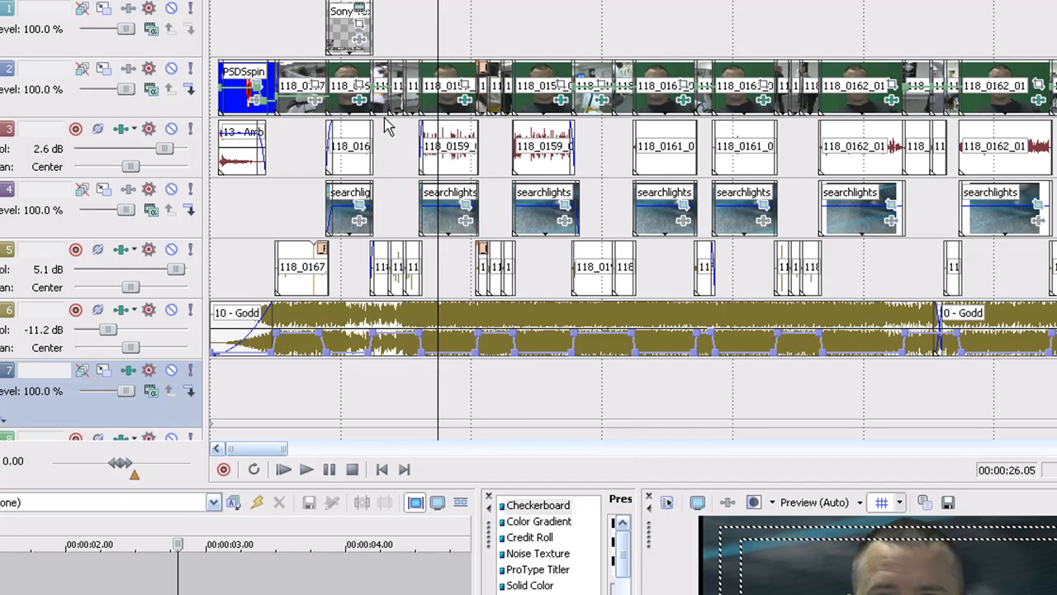
Step: Place the timeline cursor at several points on track 1 between about 00:00:20 and 00:00:27, ending at about 00:00:26.01
left_click(438, 32)
scroll(439, 30, "up", 3)
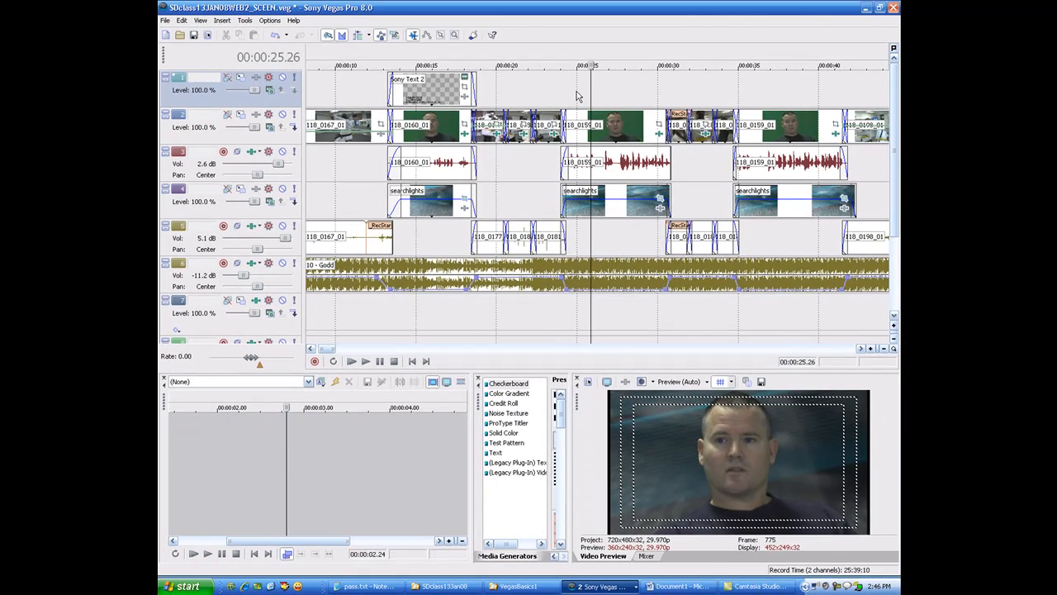
left_click(554, 94)
left_click(523, 92)
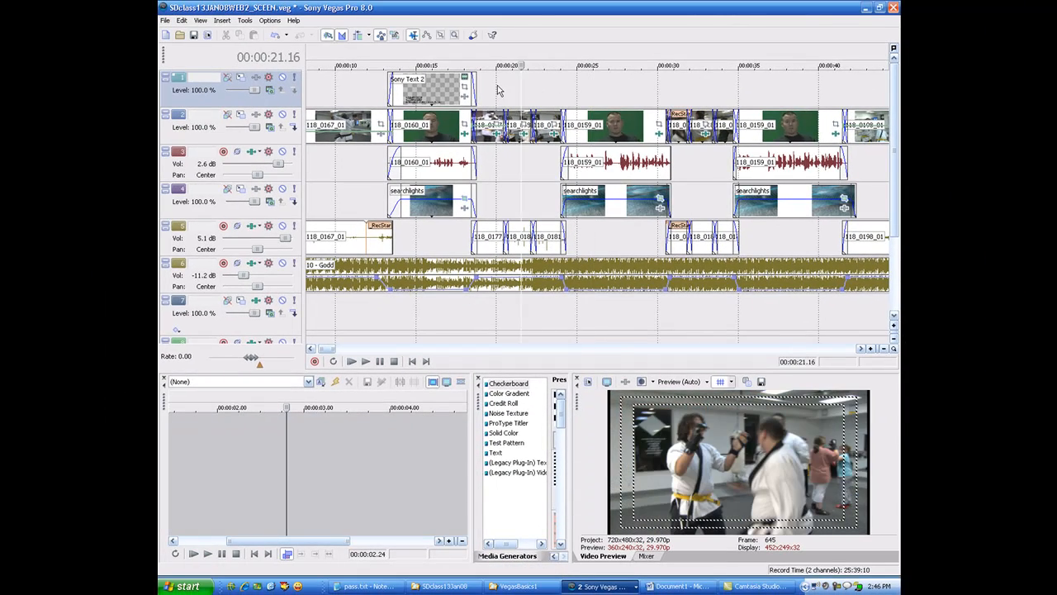
left_click(498, 90)
left_click(547, 93)
left_click(609, 95)
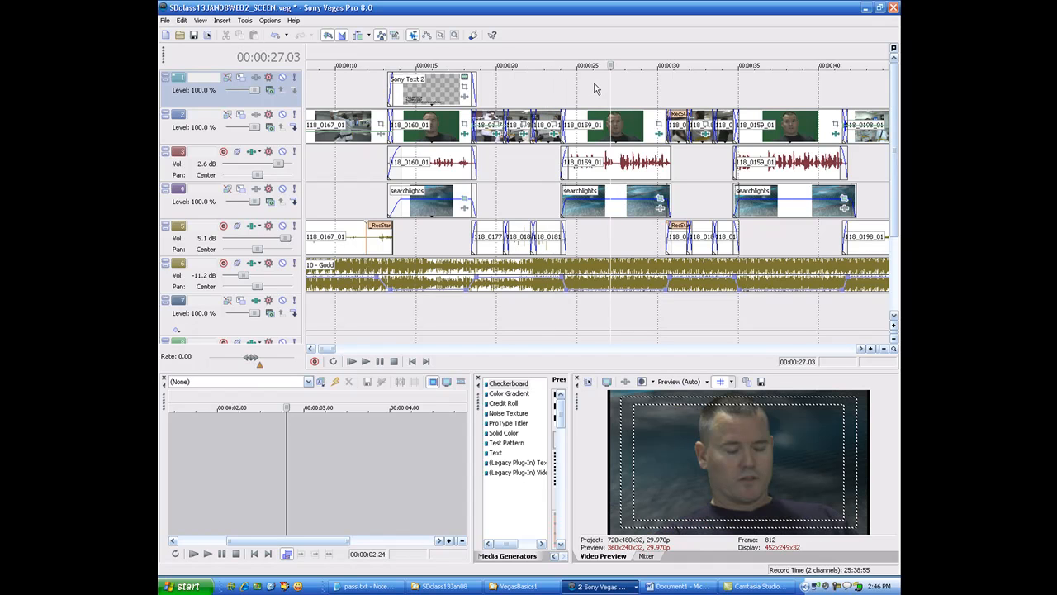
left_click(594, 89)
scroll(667, 93, "down", 5)
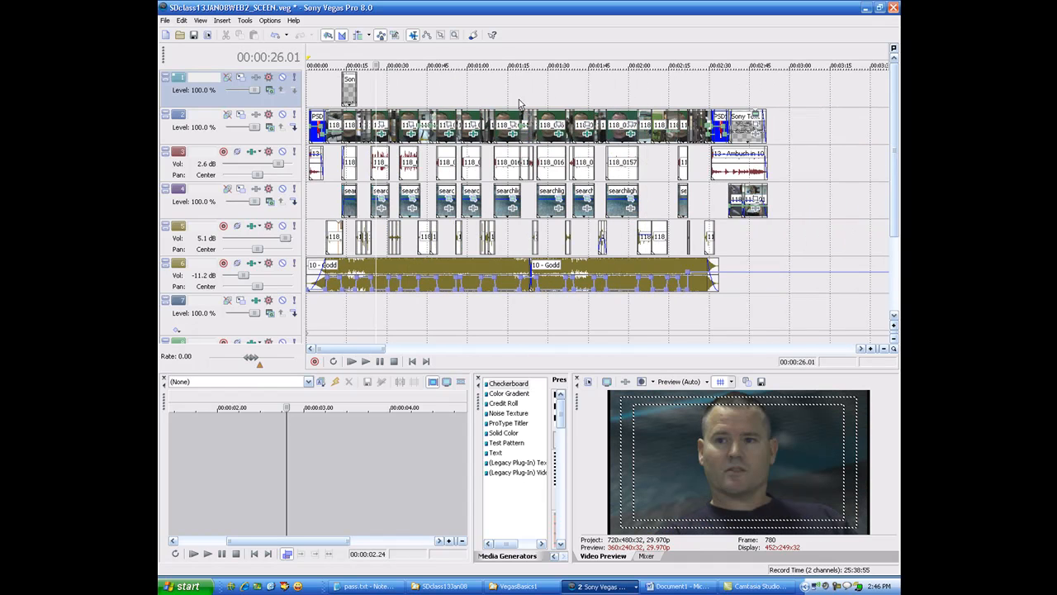
Step: Place the timeline cursor at about 00:01:47.10, play forward to about 00:01:50.10, and play in reverse to about 00:01:47.29
left_click(595, 95)
scroll(598, 97, "up", 5)
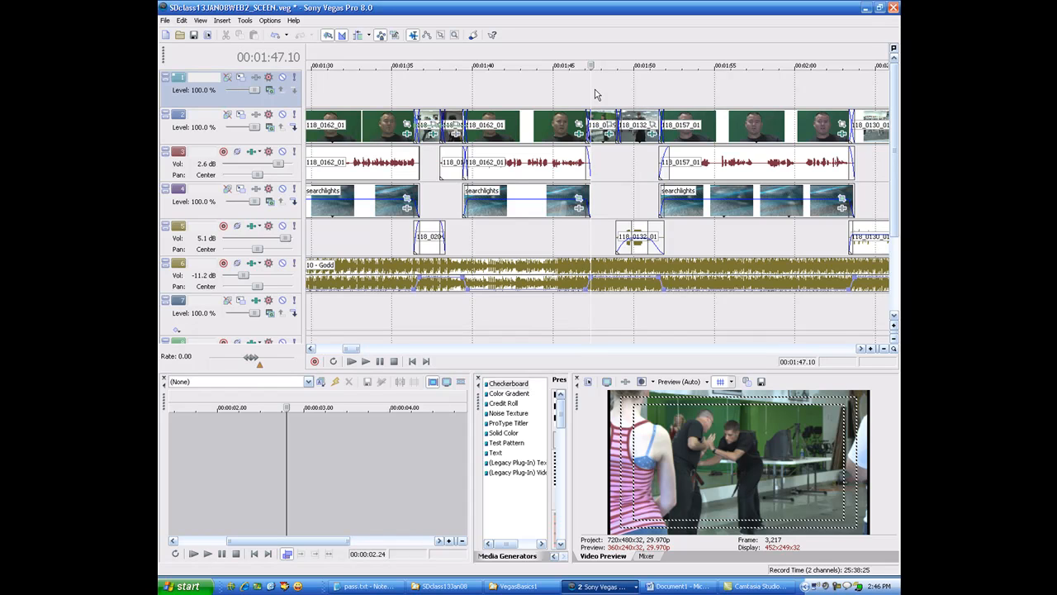
key("space")
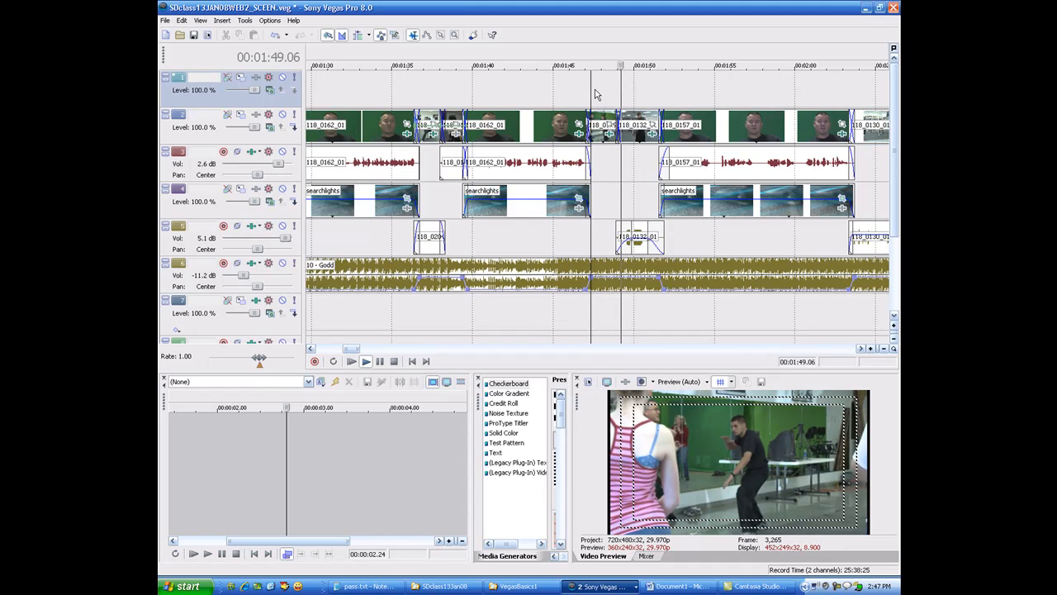
key("Return")
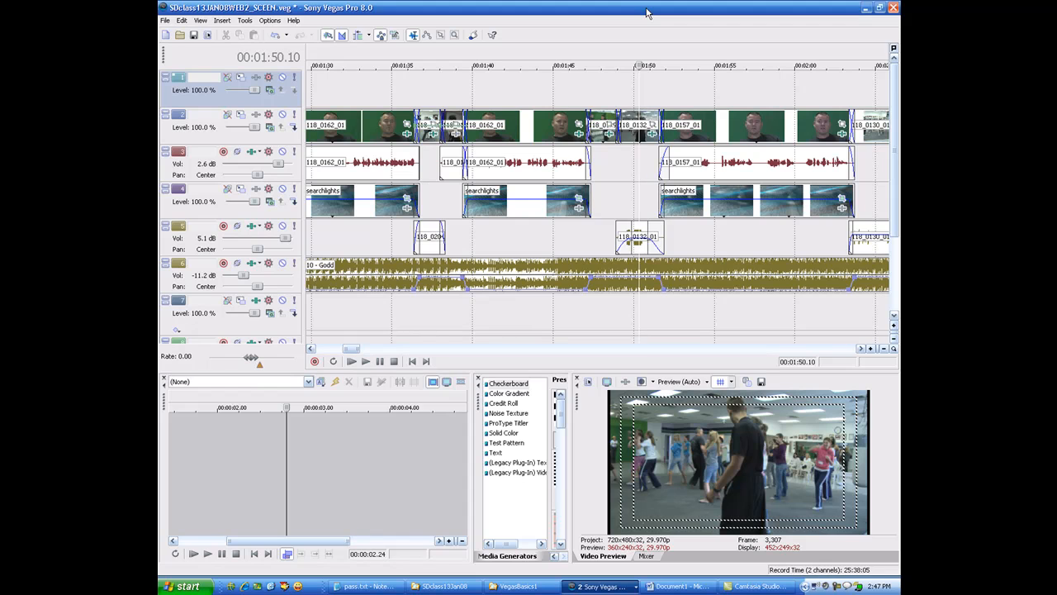
key("j")
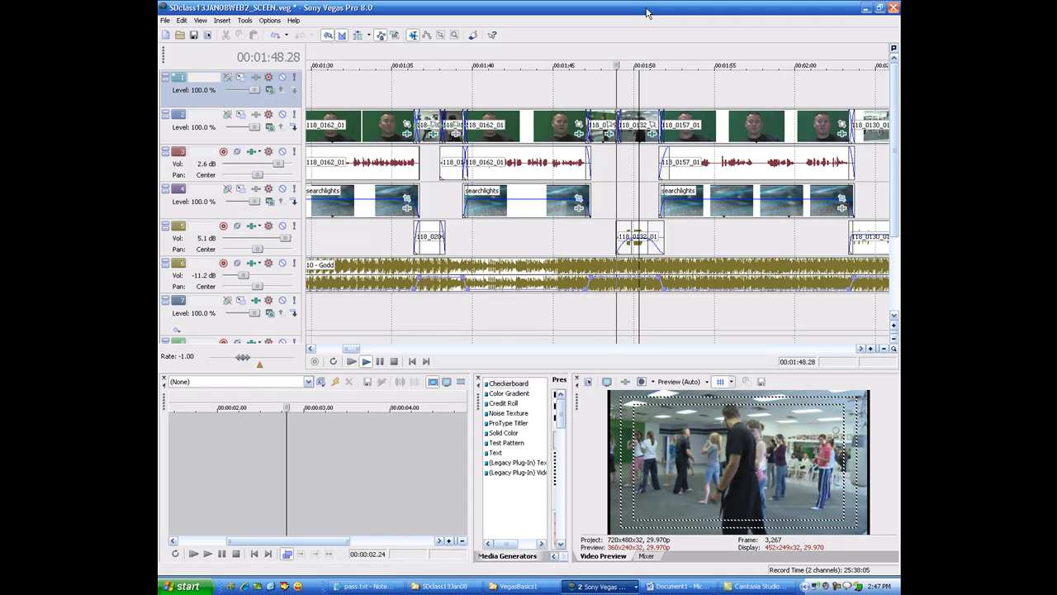
key("k")
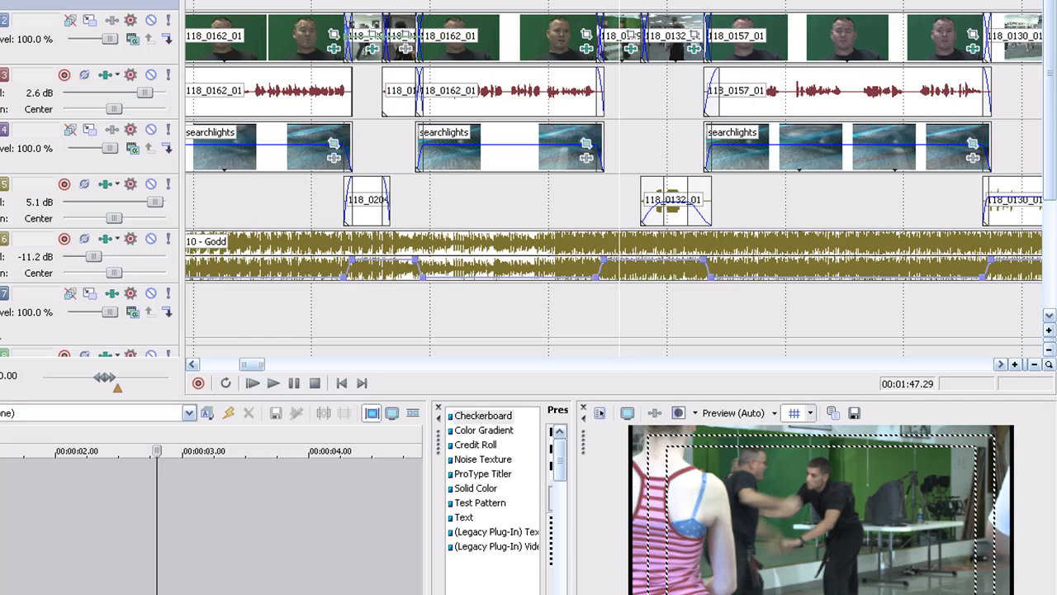
Step: Play past 00:01:49.03 at 0.25 rate, and play in reverse in short stretches to about 00:01:47.10
key("space")
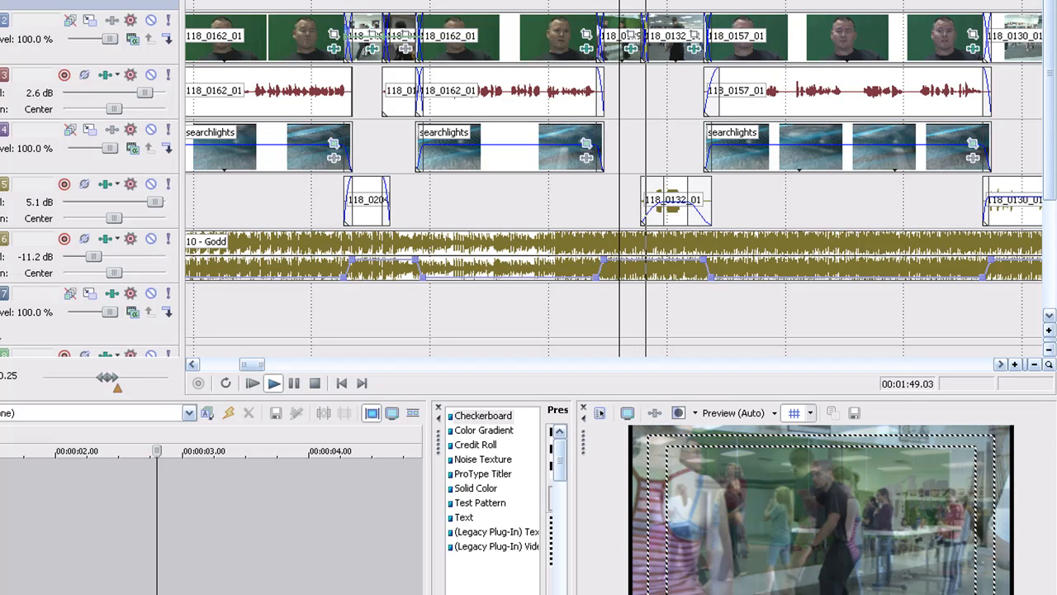
key("Return")
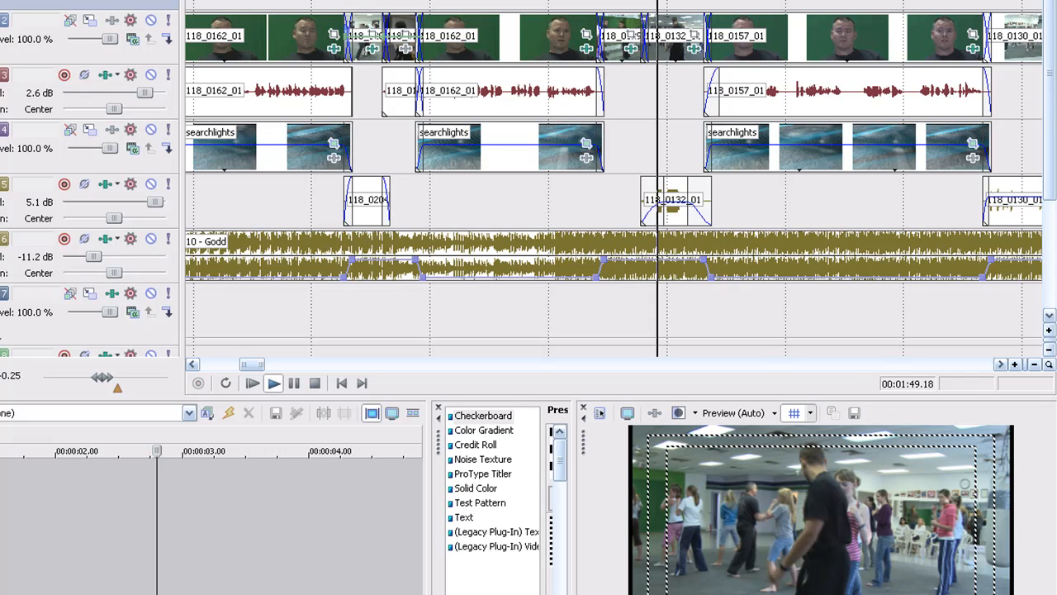
key("j")
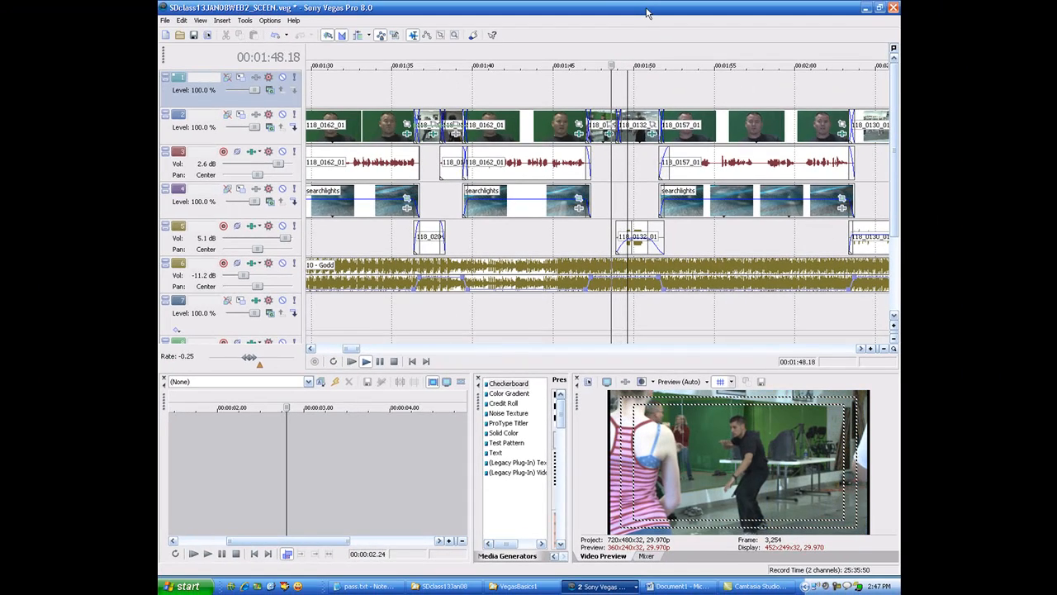
key("k")
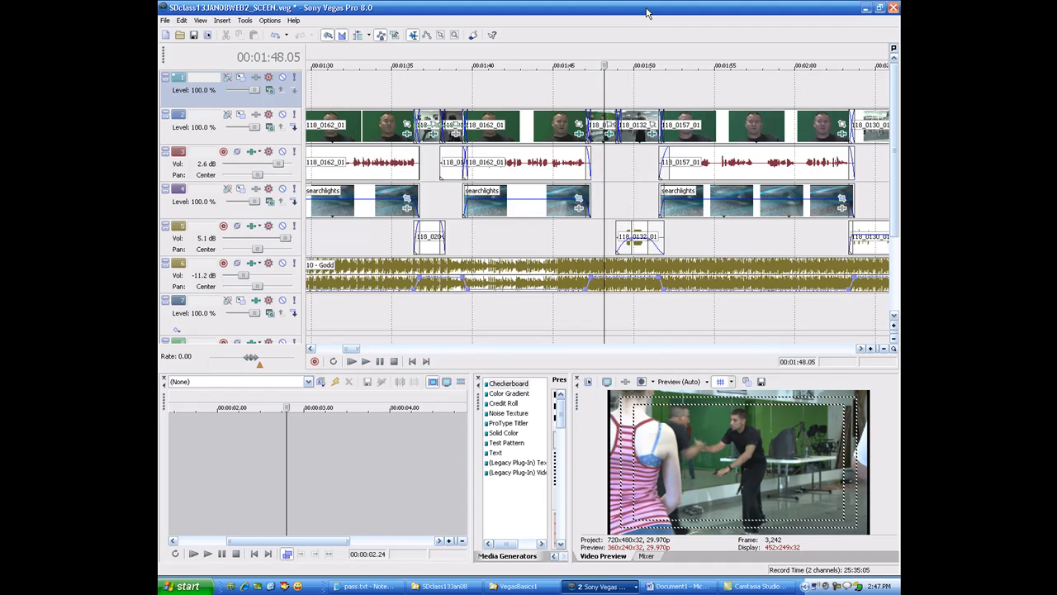
key("j")
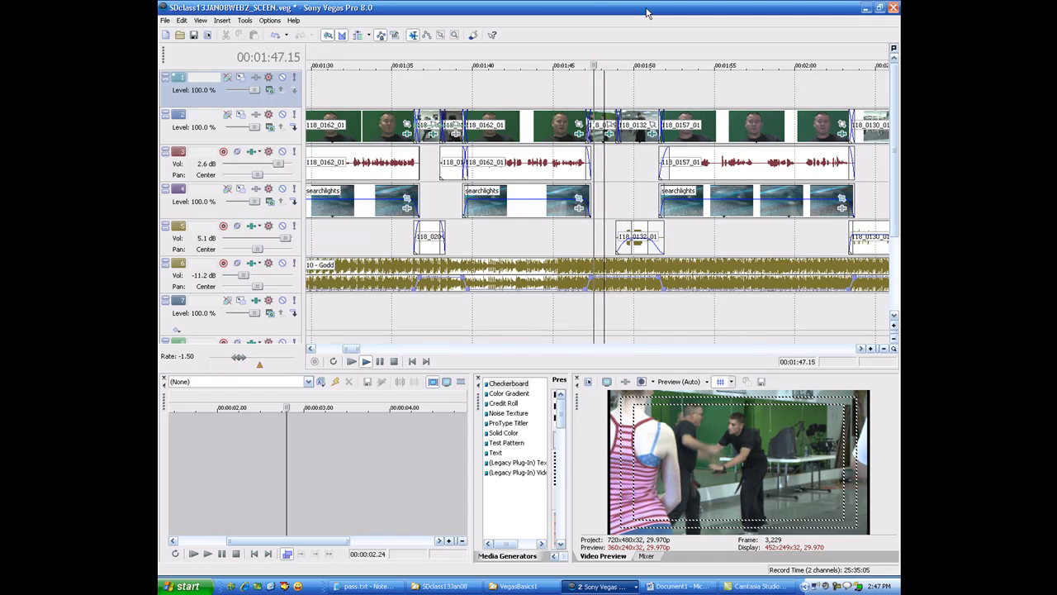
key("k")
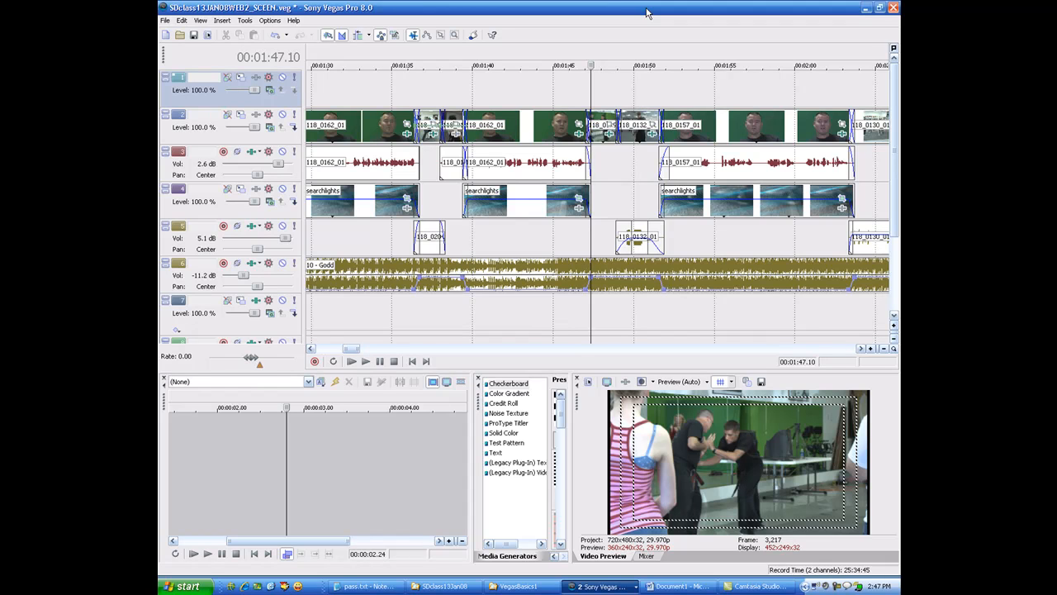
Step: Play forward faster than normal, raising the rate to 2.50, and stop in the interview at about 00:01:55.19
key("l")
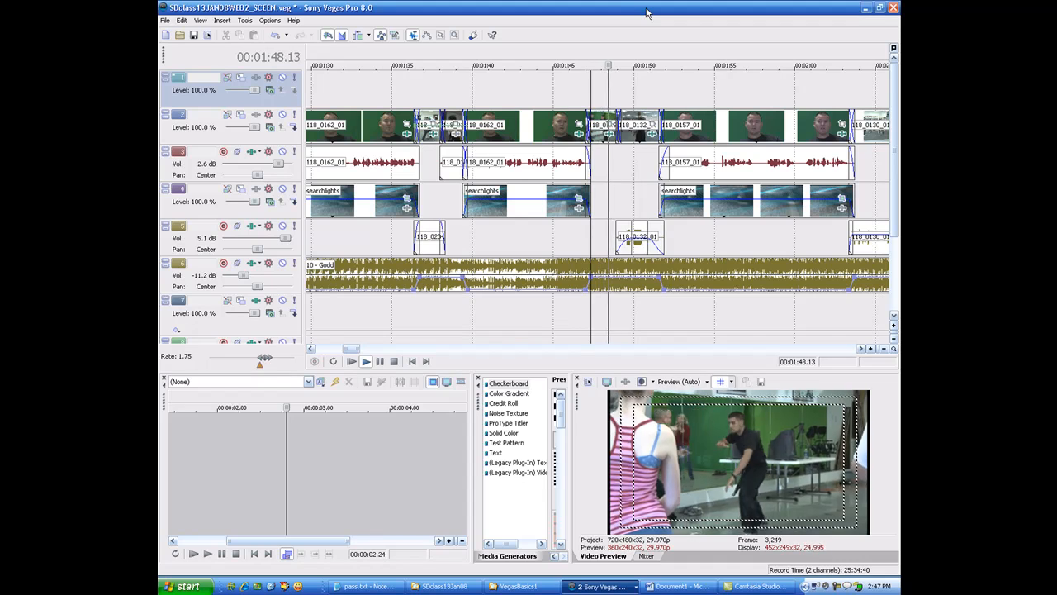
key("l")
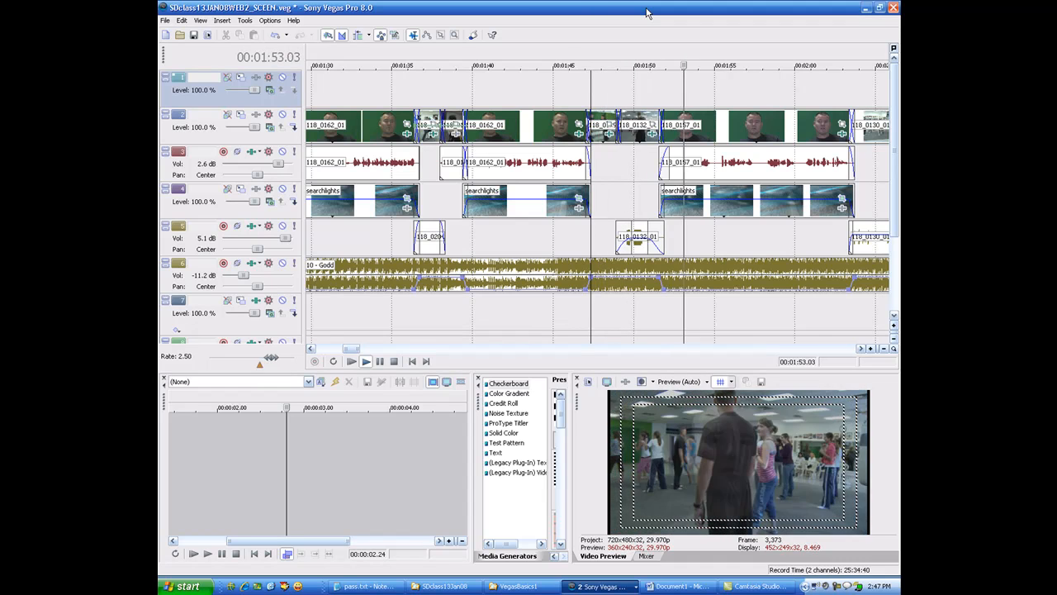
key("k")
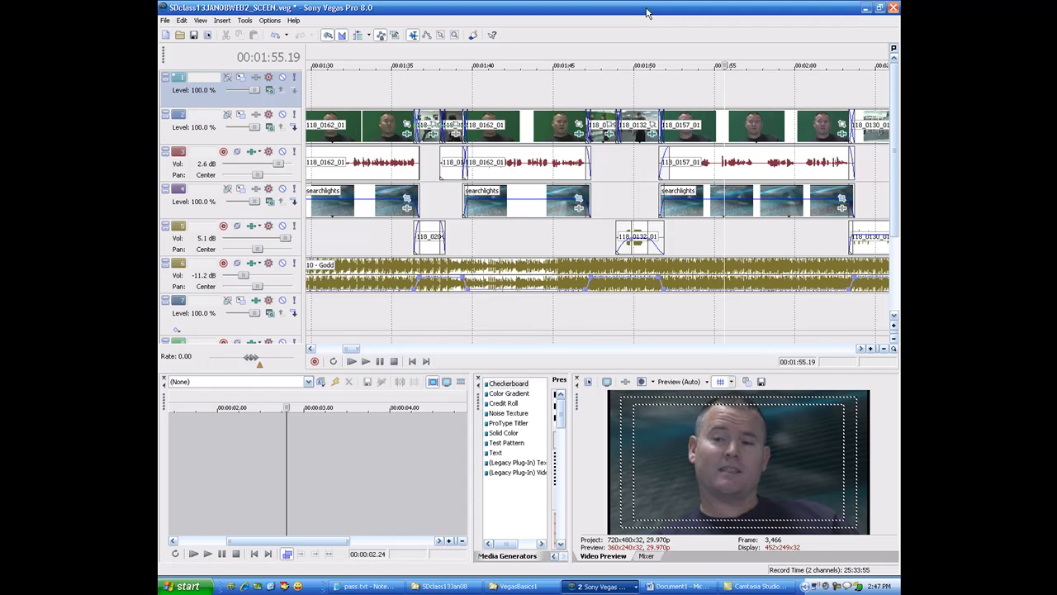
Step: Play in reverse at varying rates to about 00:01:47.11, and play forward at 0.50 rate to about 00:01:47.29
key("j")
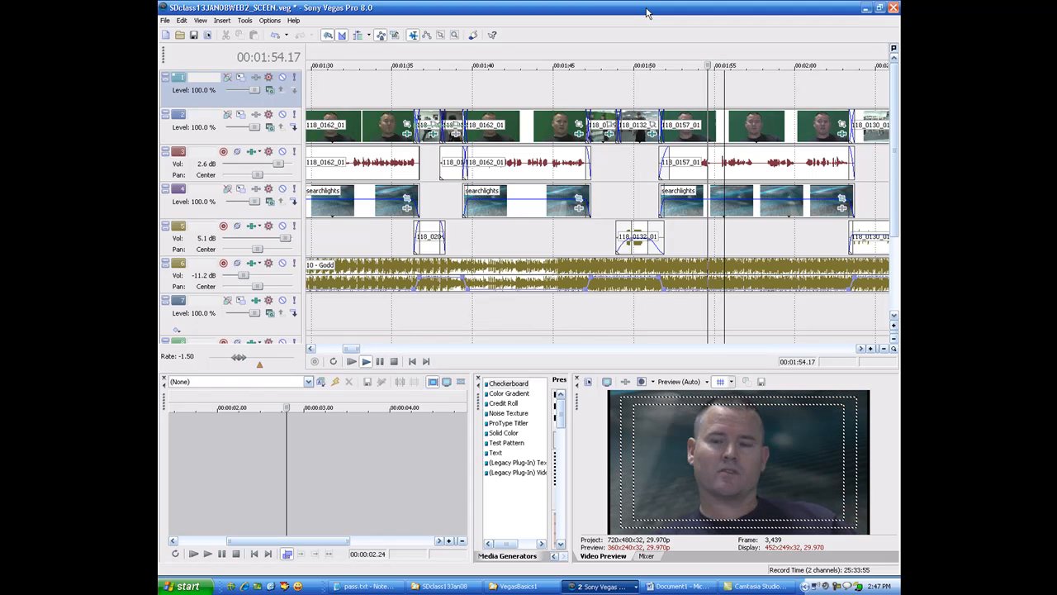
key("l")
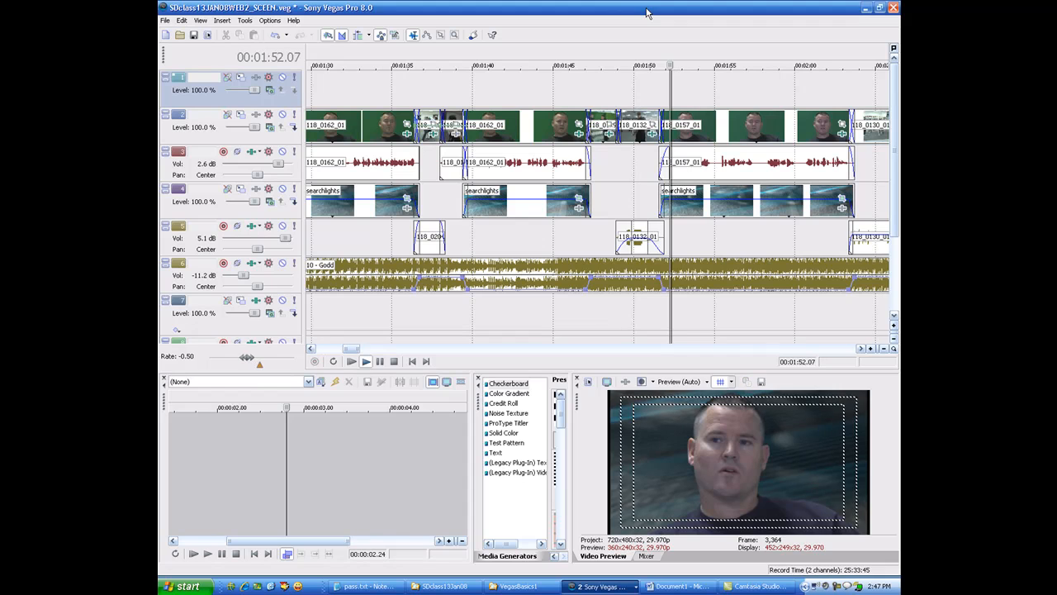
key("j")
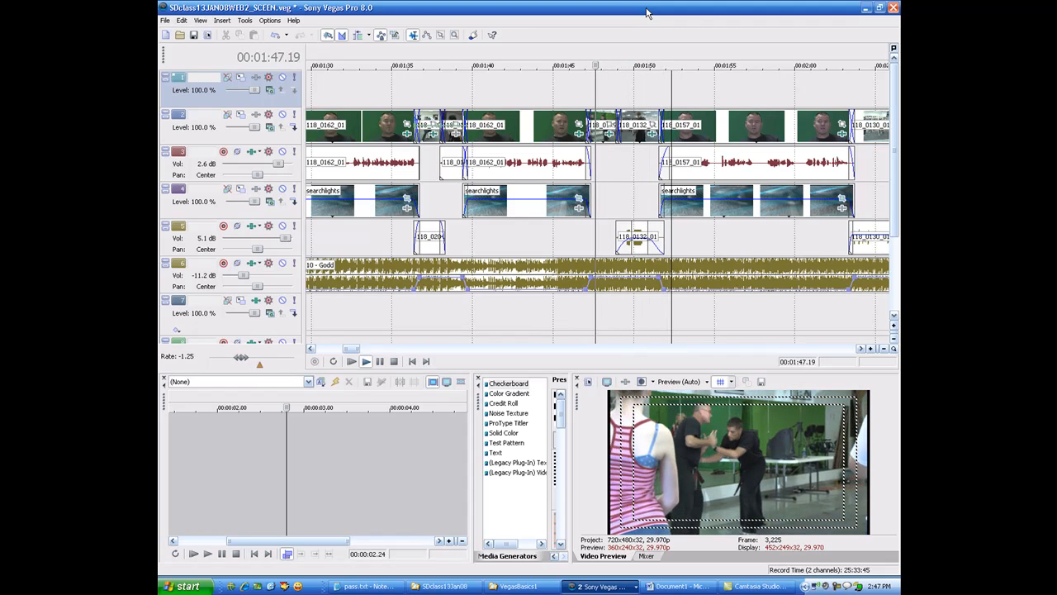
key("k")
key("space")
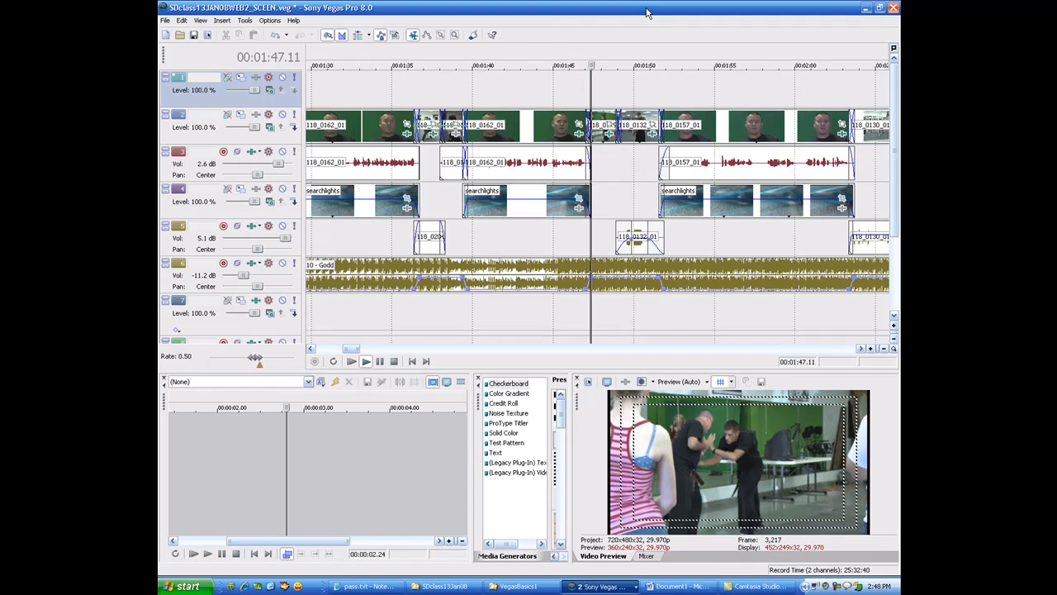
key("k")
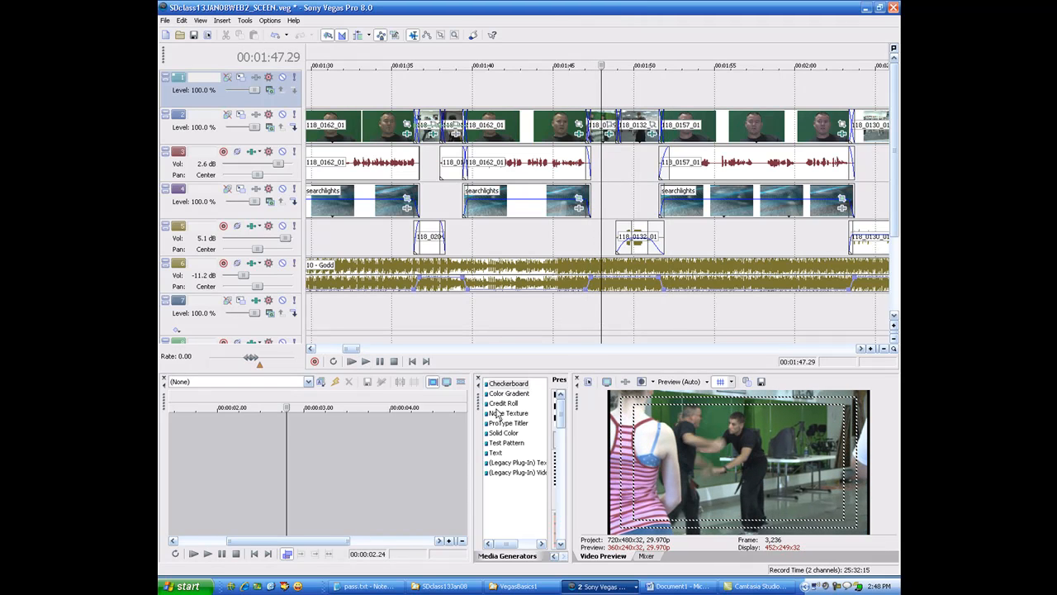
Step: Show the whole project in the timeline, hide the docked windows to display all eight tracks, and restore the windows
left_click(525, 251)
scroll(525, 251, "down", 10)
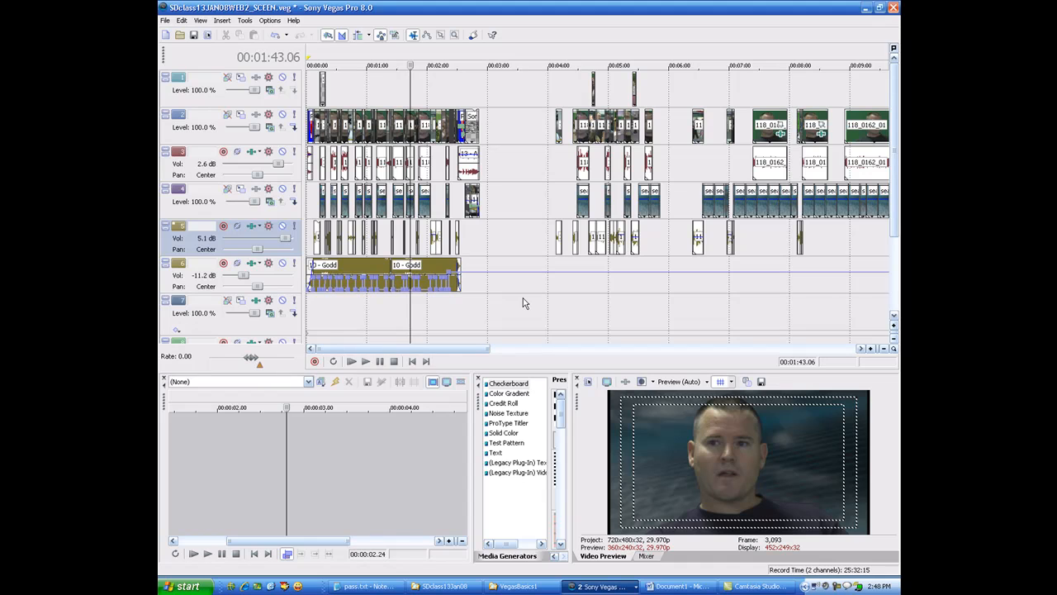
key("F11")
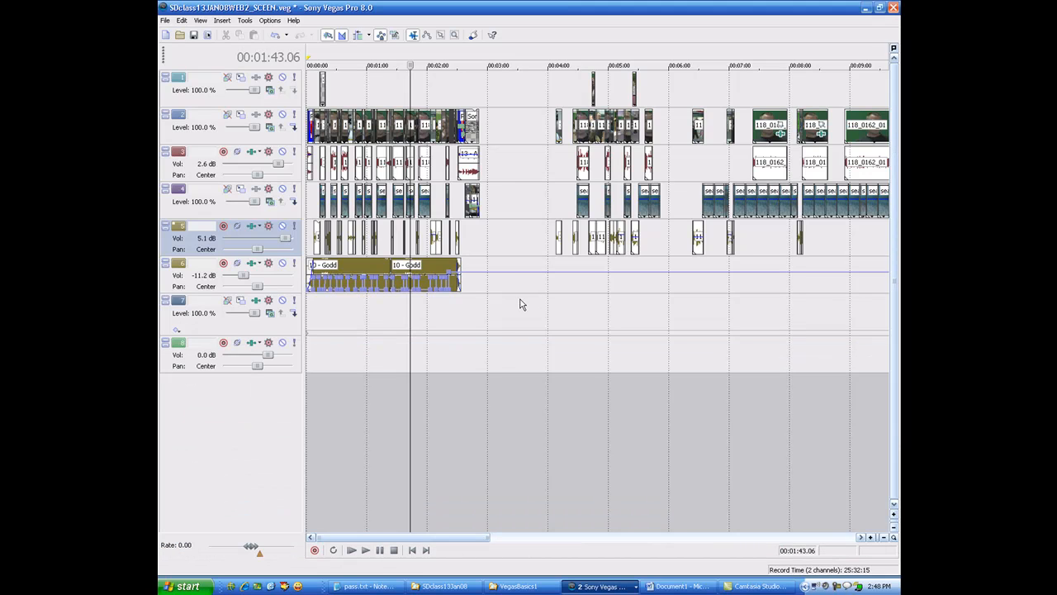
left_click(277, 434)
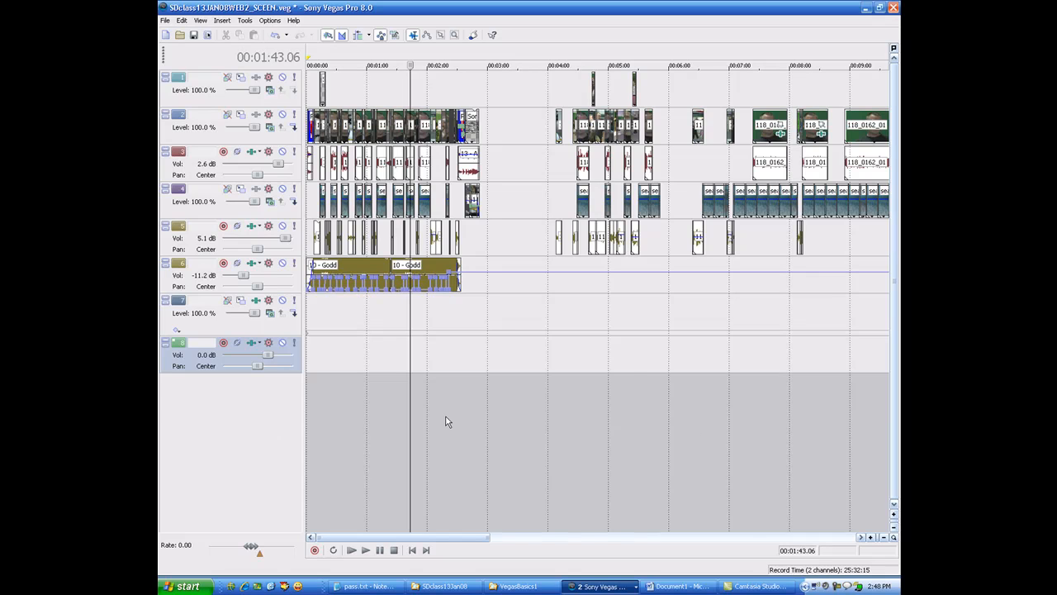
key("F11")
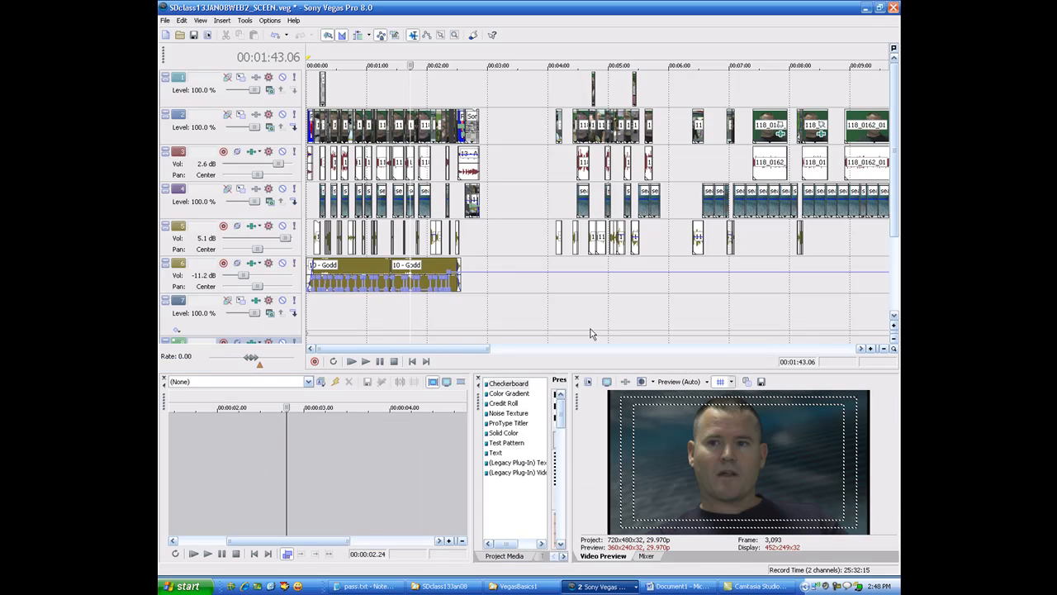
Step: Place the timeline cursor at about 00:01:47.10, and move it back to the action clip at about 00:01:36.21
left_click(413, 55)
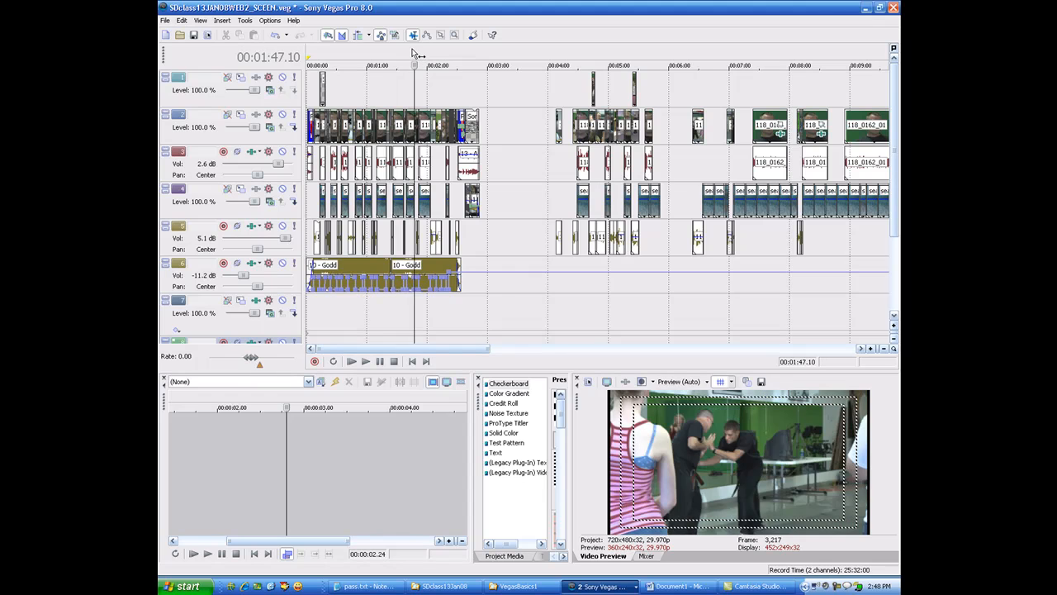
left_click(406, 55)
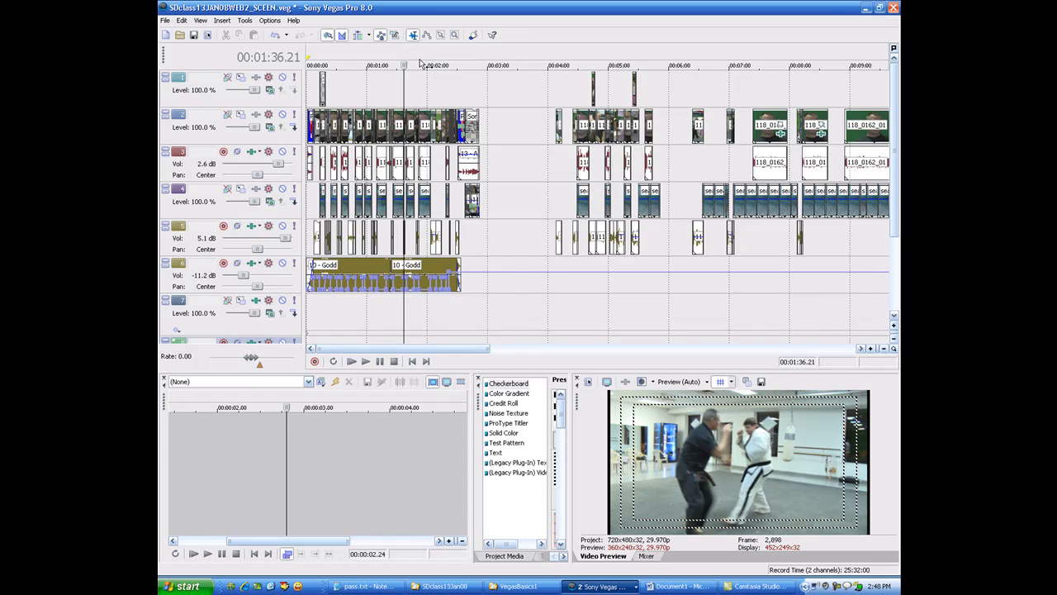
scroll(420, 65, "up", 3)
scroll(408, 61, "down", 2)
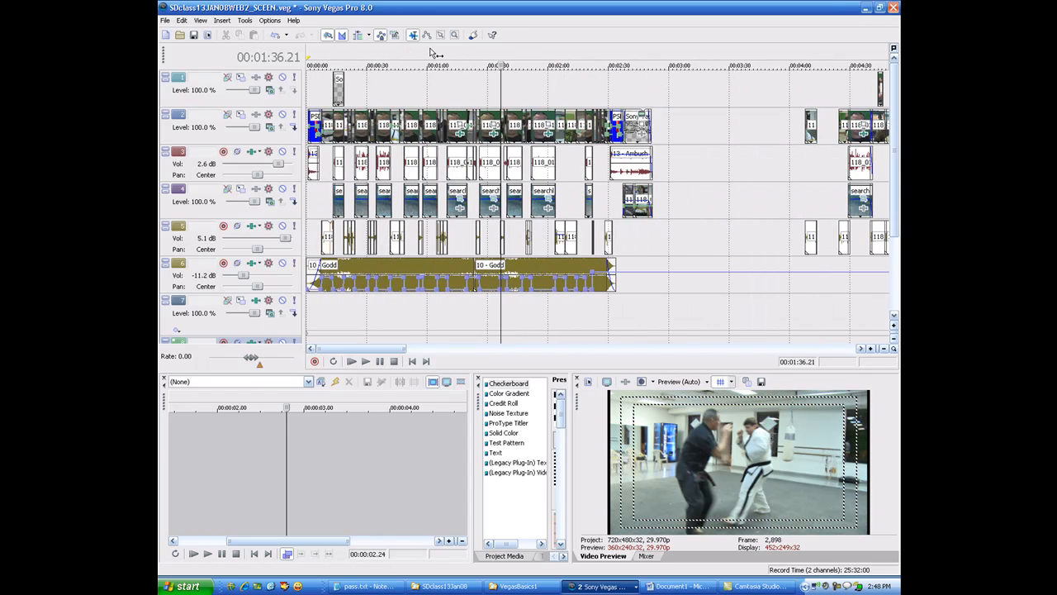
Step: Place the timeline cursor at about 00:01:05.02 and play the sparring clips to about 00:01:09
left_click(444, 58)
scroll(470, 63, "up", 3)
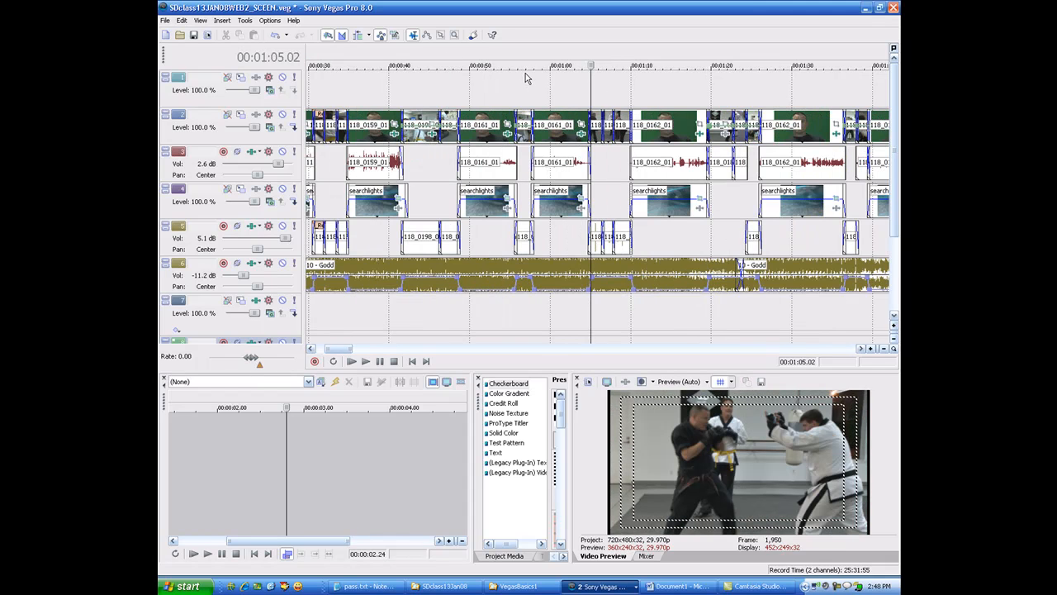
key("space")
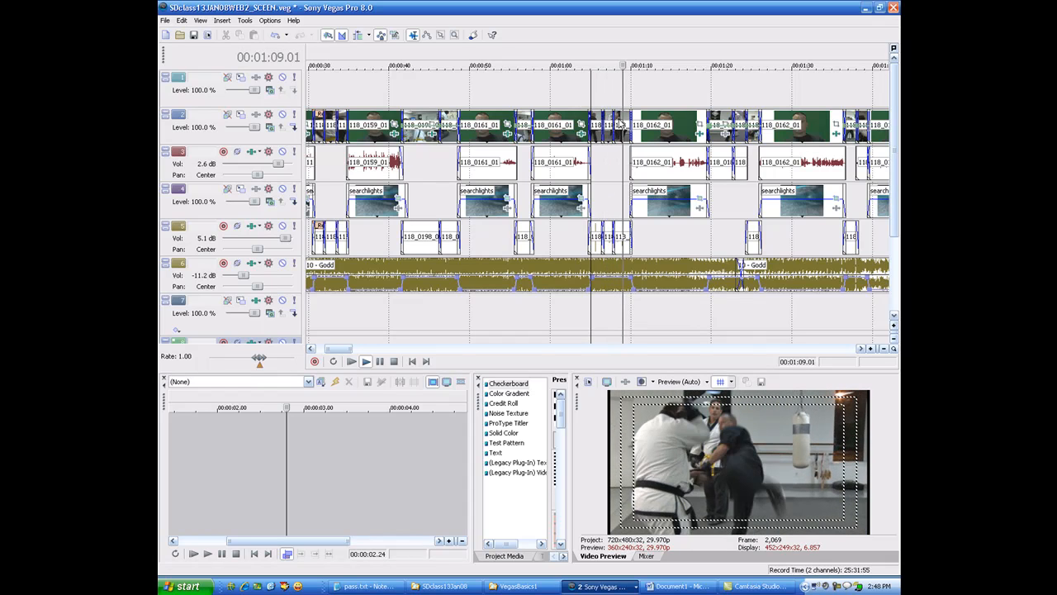
key("k")
Step: Move the timeline cursor back and step it forward frame by frame to the kick at 00:01:09.01
key("j")
key("k")
key("alt+Right")
key("alt+Right")
key("alt+Right")
key("alt+Right")
key("alt+Right")
key("alt+Right")
key("alt+Right")
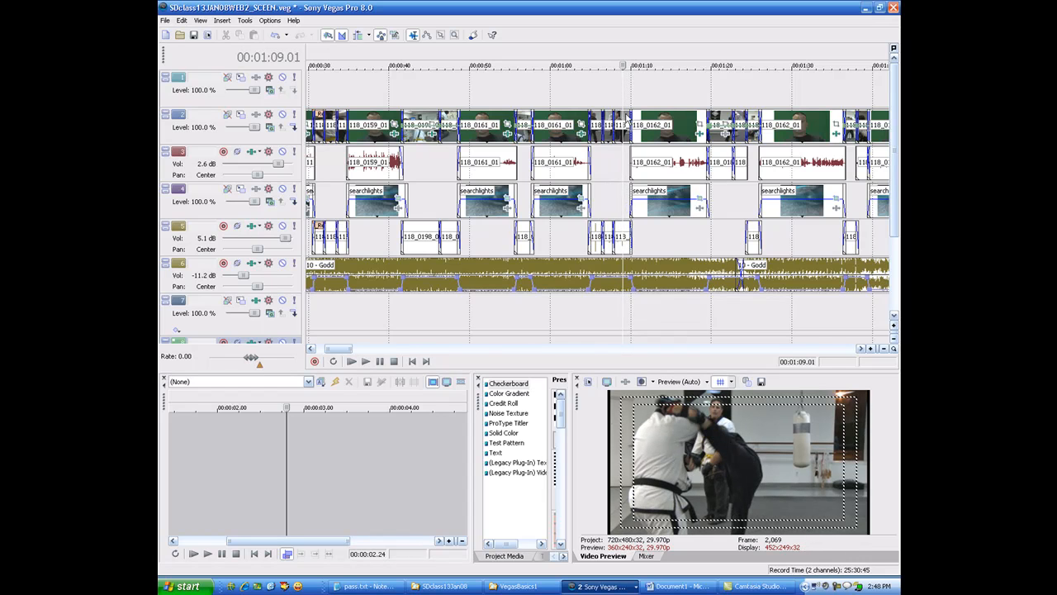
Step: Insert a marker on the kick at 00:01:09.01, and delete that marker
scroll(622, 100, "up", 3)
scroll(615, 102, "up", 2)
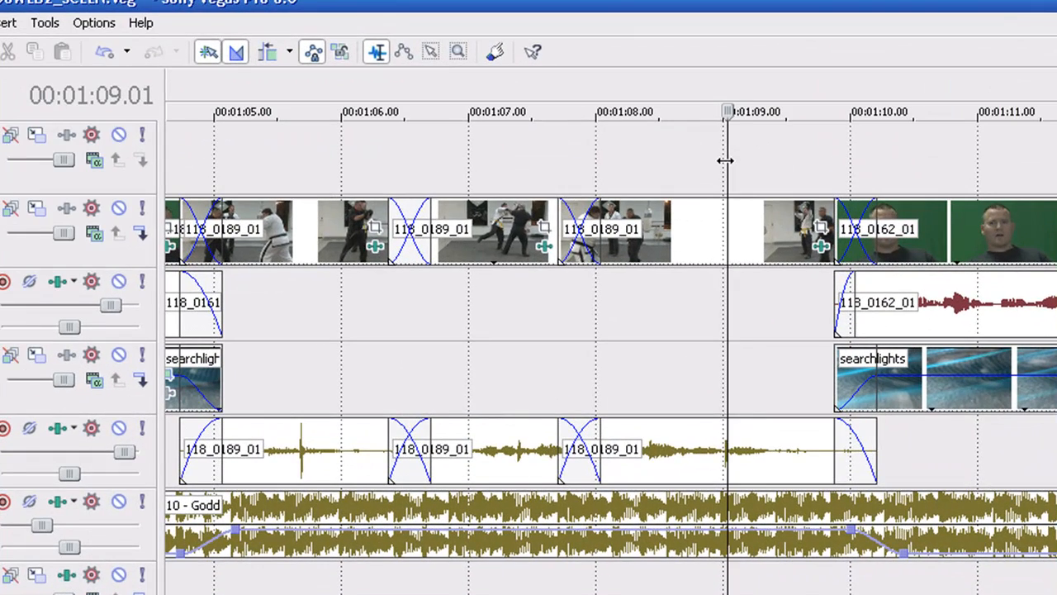
key("m")
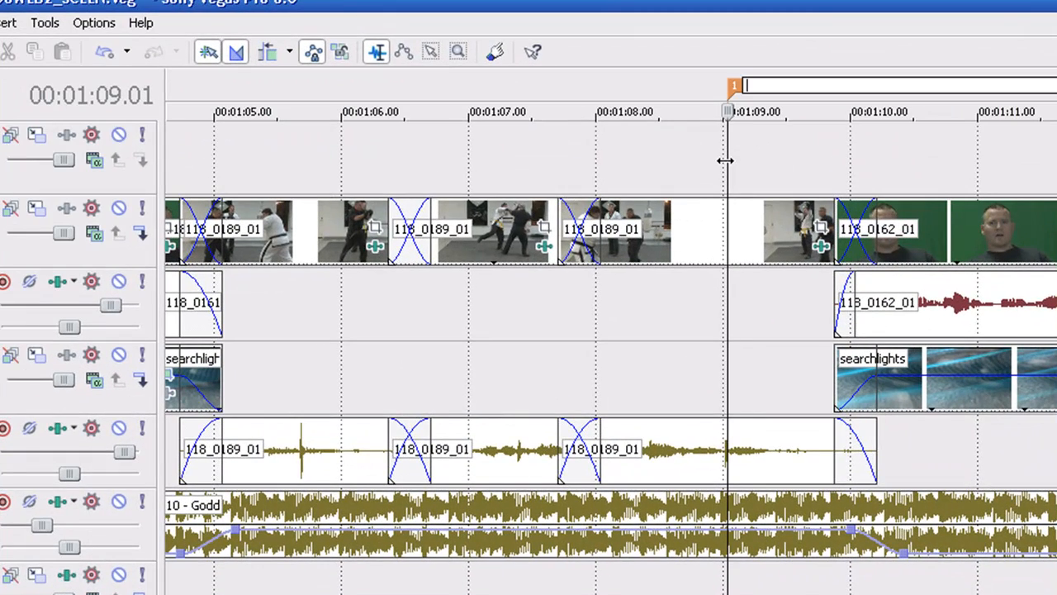
left_click(737, 92)
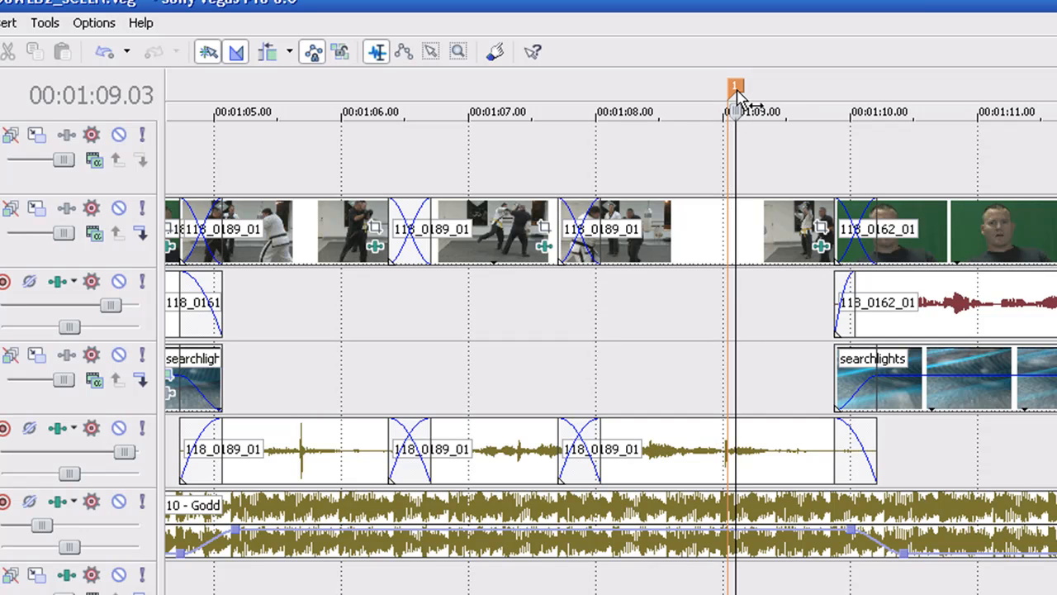
right_click(740, 98)
key("Escape")
right_click(735, 87)
left_click(768, 154)
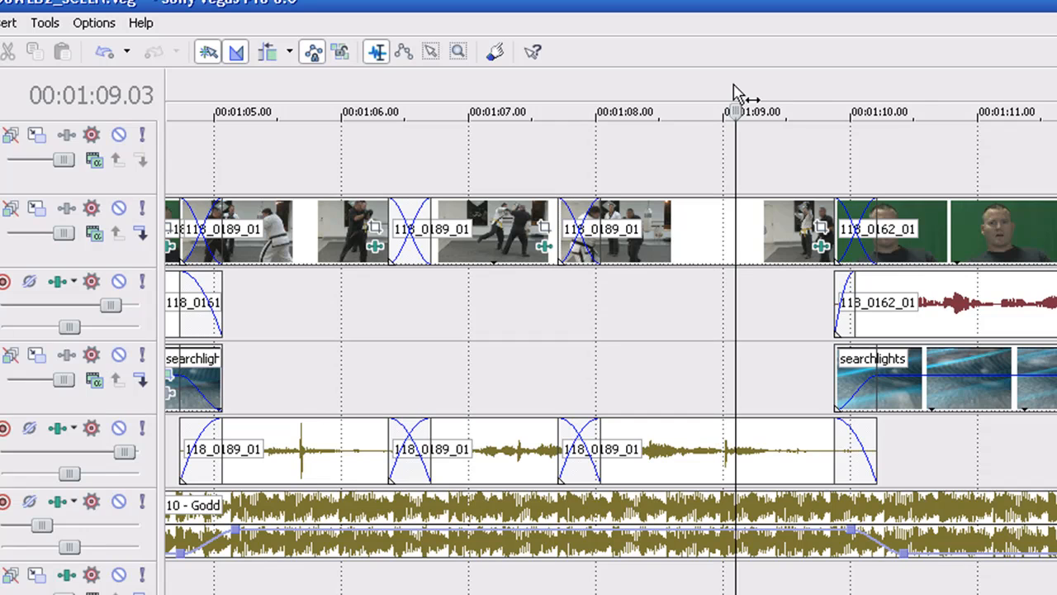
Step: Insert a marker named "kick 1" at 00:01:09.03 and check its place in the whole project
key("m")
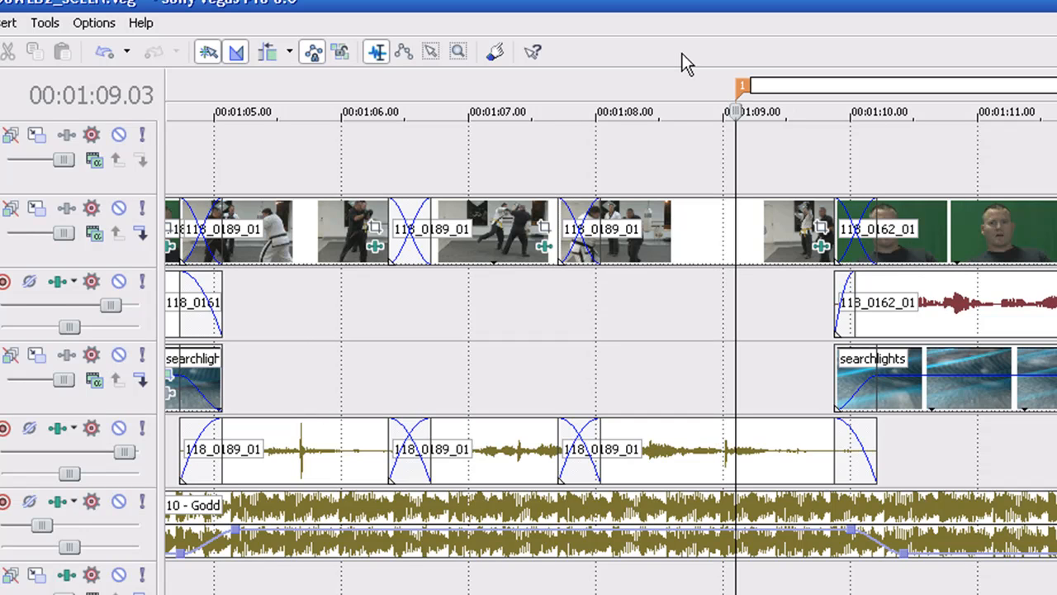
key("Return")
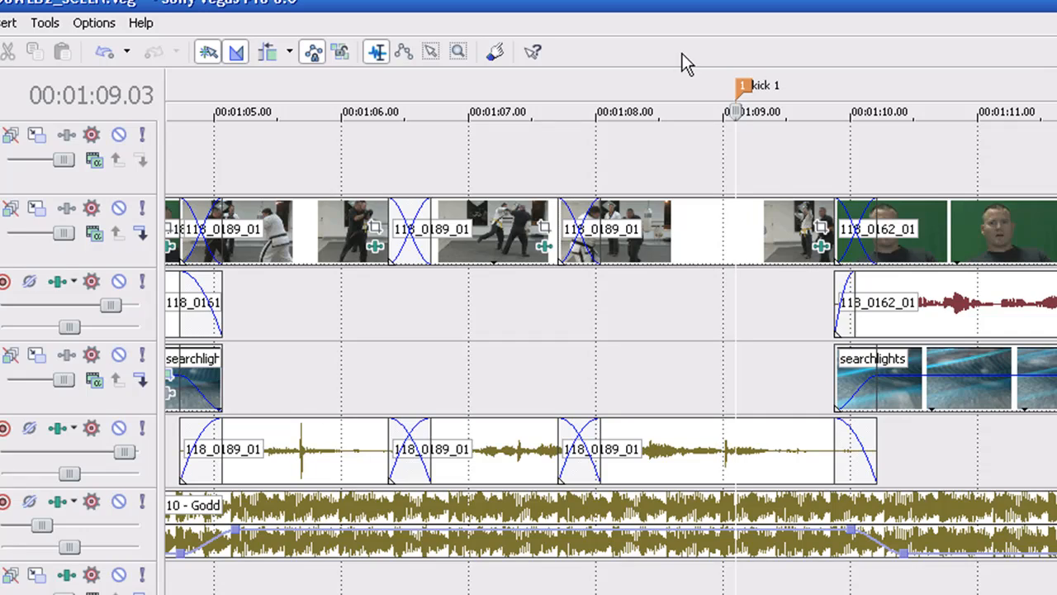
scroll(701, 137, "down", 6)
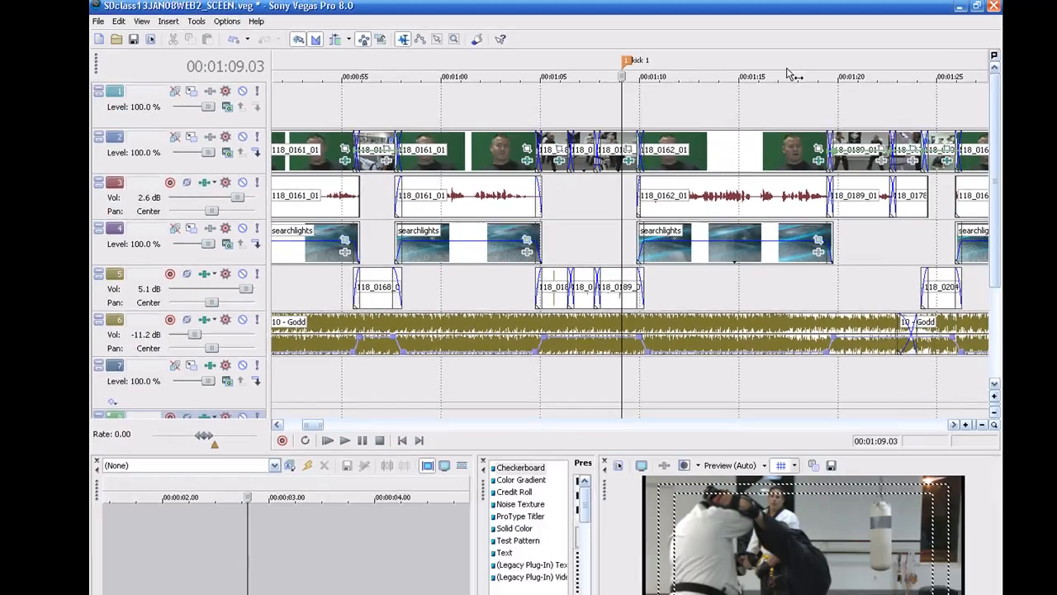
scroll(789, 74, "down", 6)
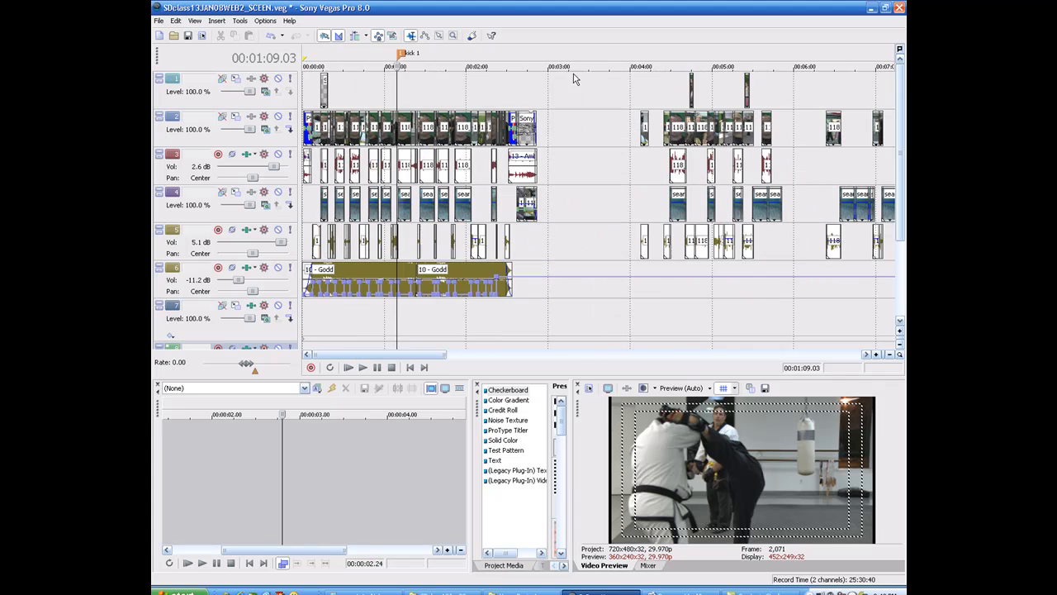
scroll(397, 74, "up", 6)
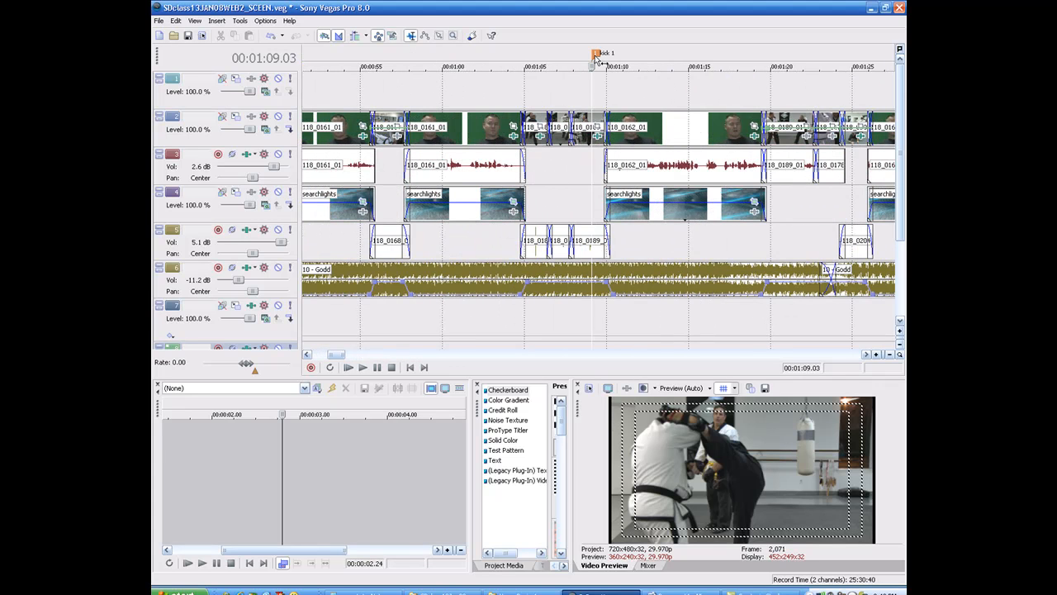
Step: Insert a second marker named "kick 2" on the sparring clip at about 00:01:21
left_click(697, 59)
left_click(783, 59)
right_click(784, 58)
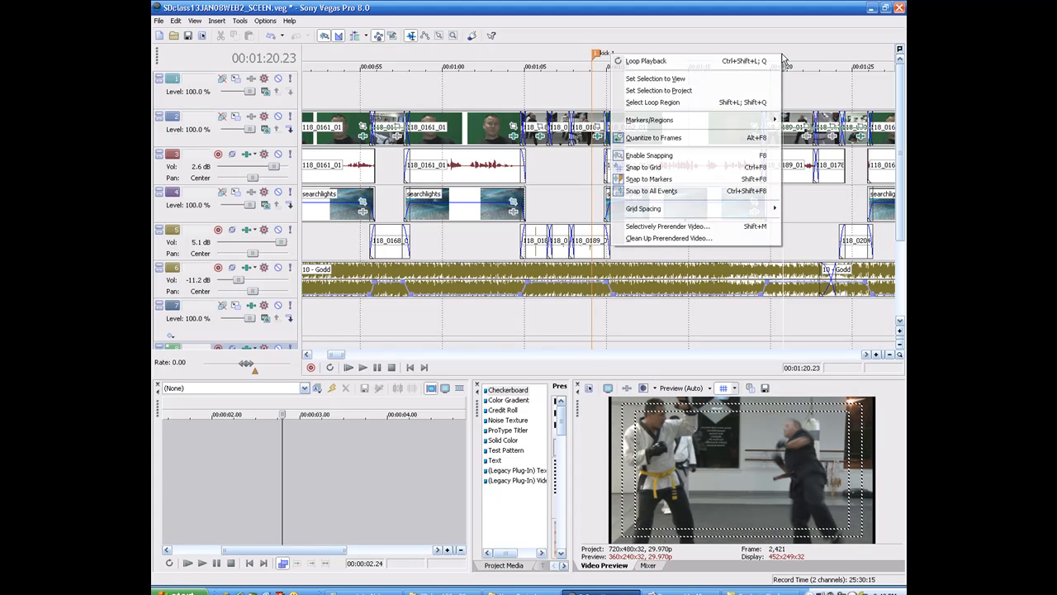
left_click(749, 51)
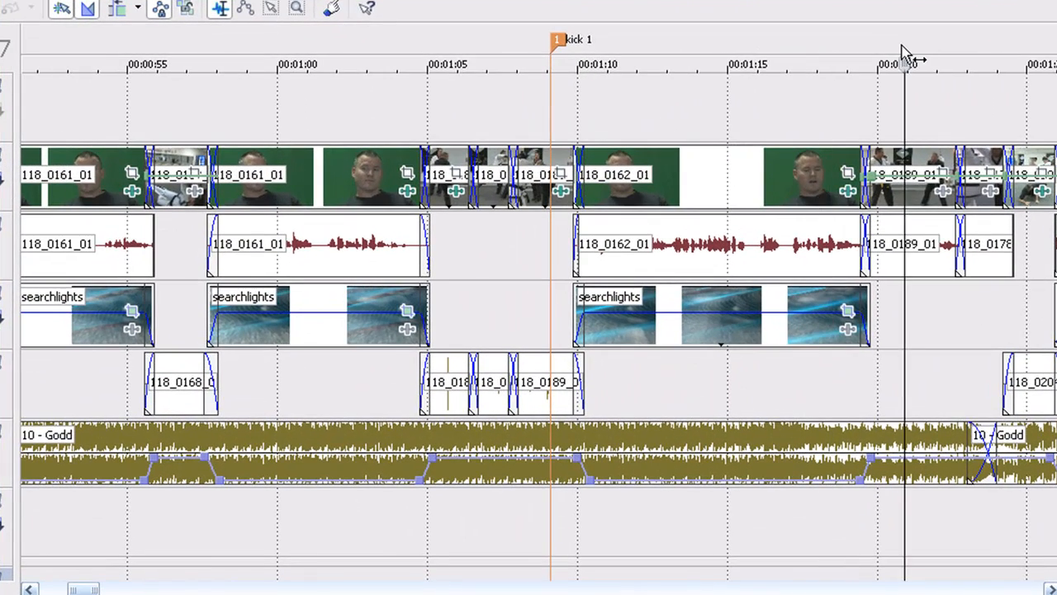
key("m")
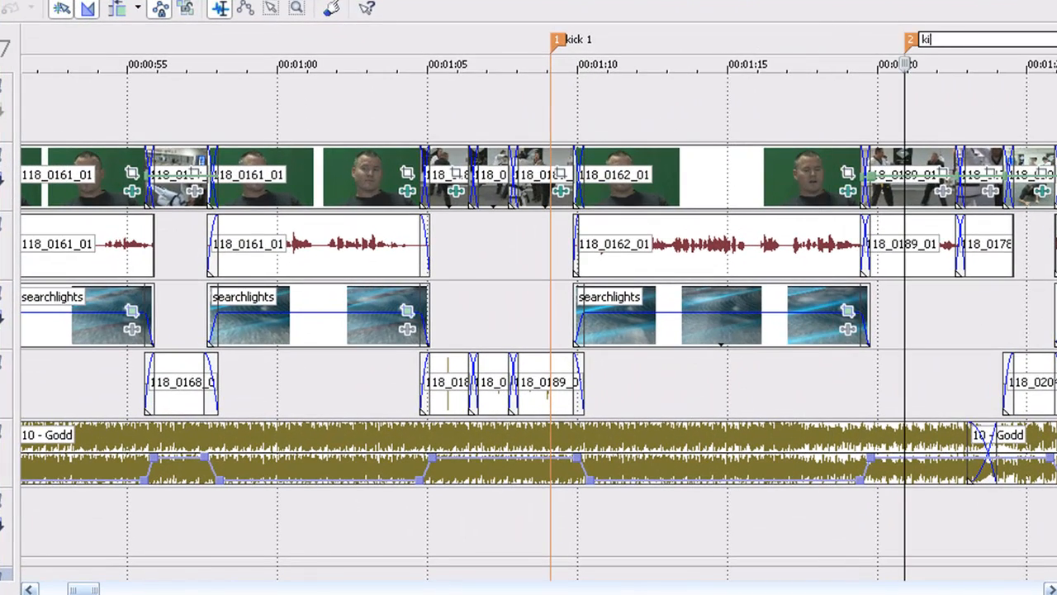
key("Return")
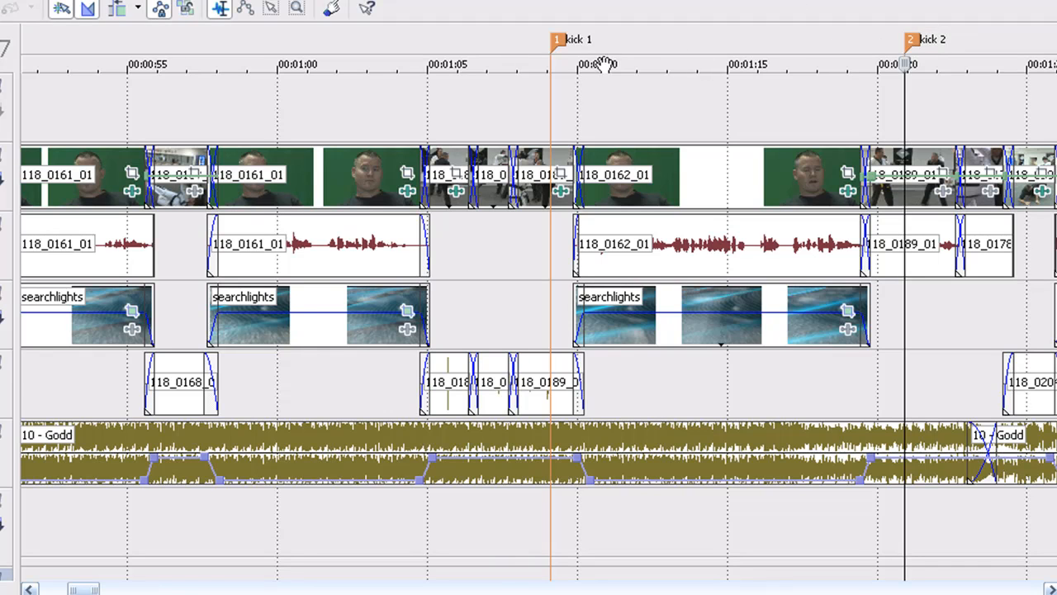
Step: Delete the "kick 2" and "kick 1" markers
right_click(912, 42)
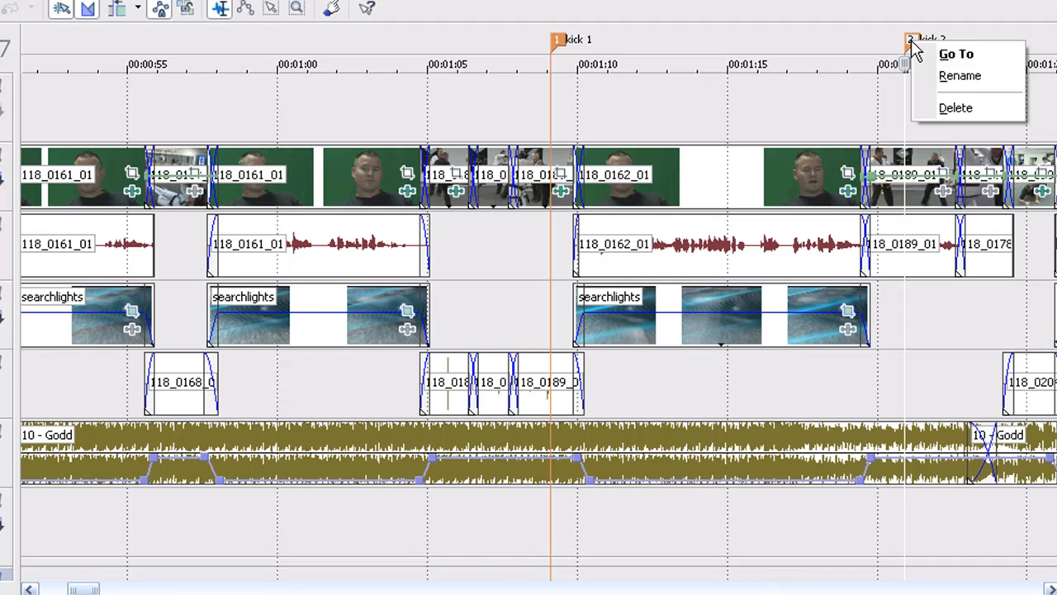
left_click(935, 109)
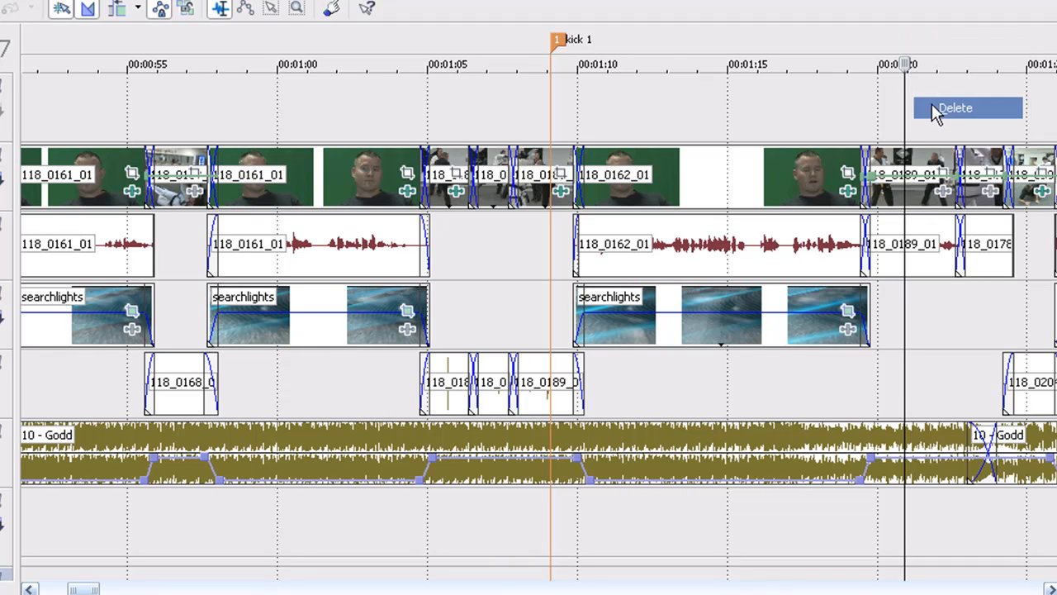
right_click(566, 46)
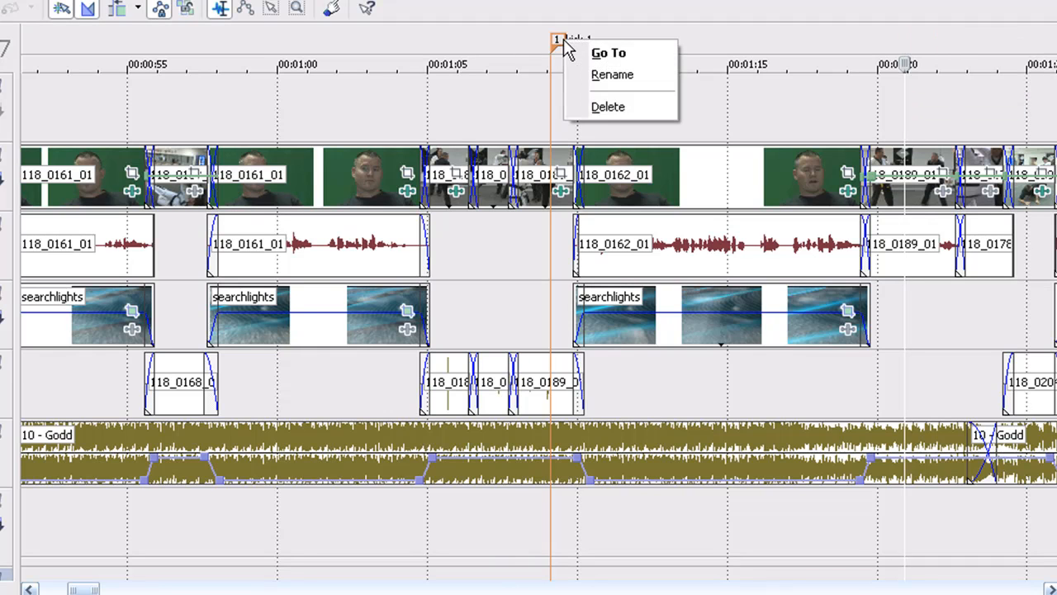
left_click(599, 109)
Step: Insert a CD track marker at 00:00:58.00 and view the actions available for it
left_click(492, 35)
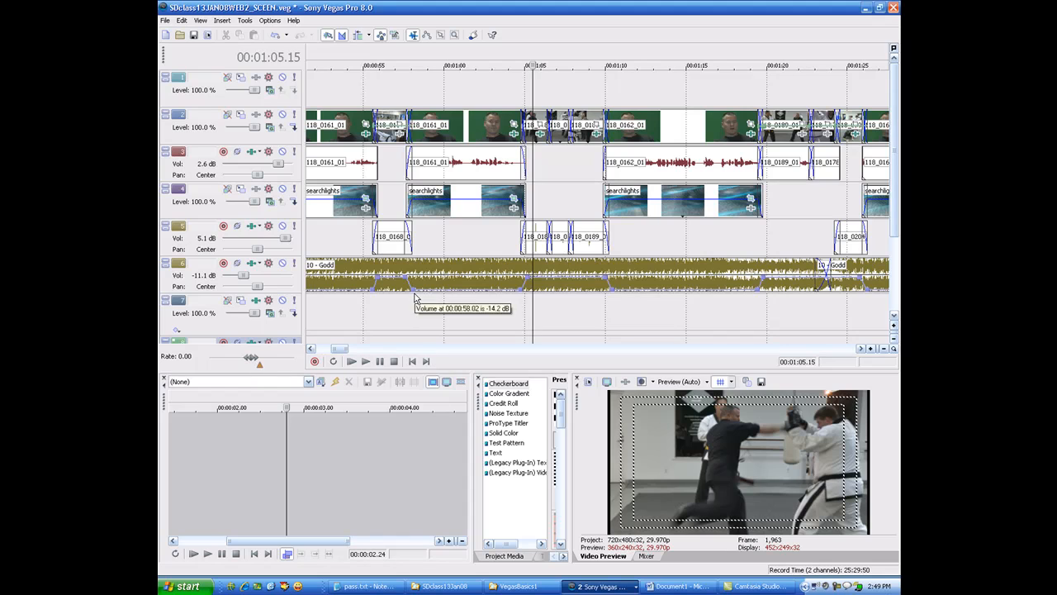
left_click(413, 302)
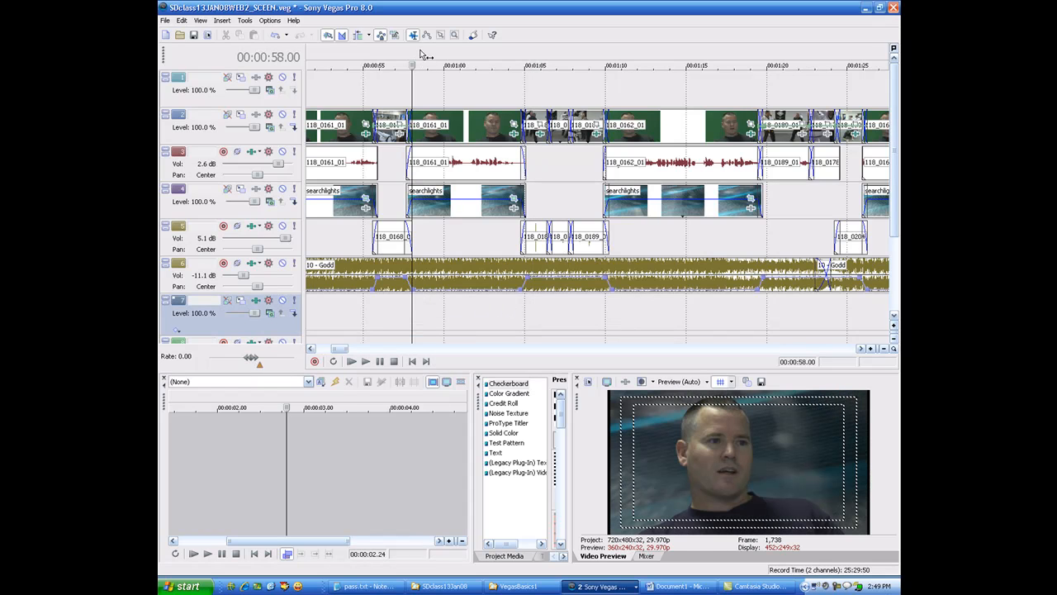
key("n")
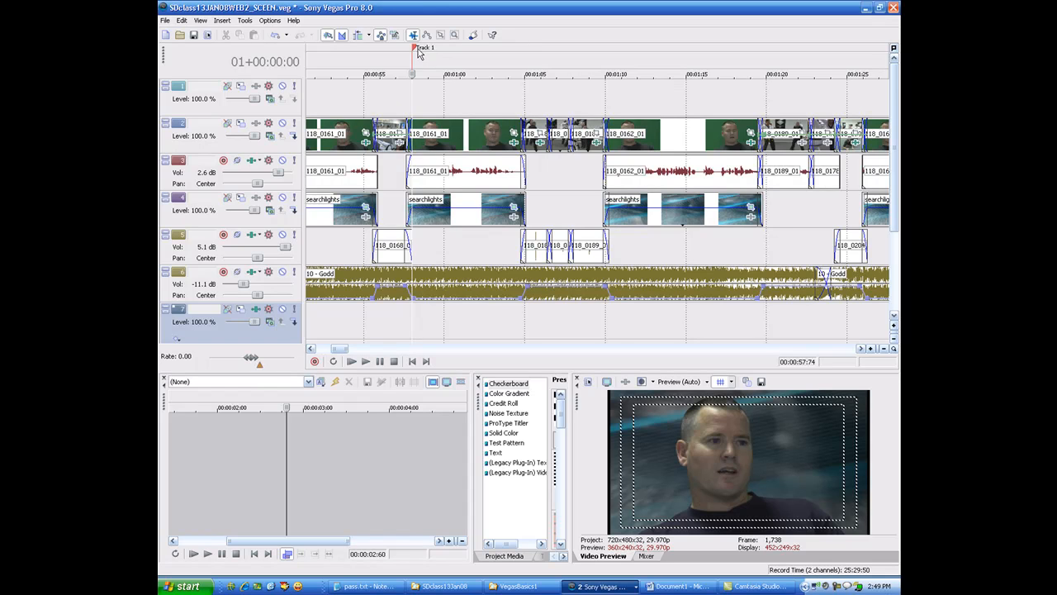
right_click(415, 50)
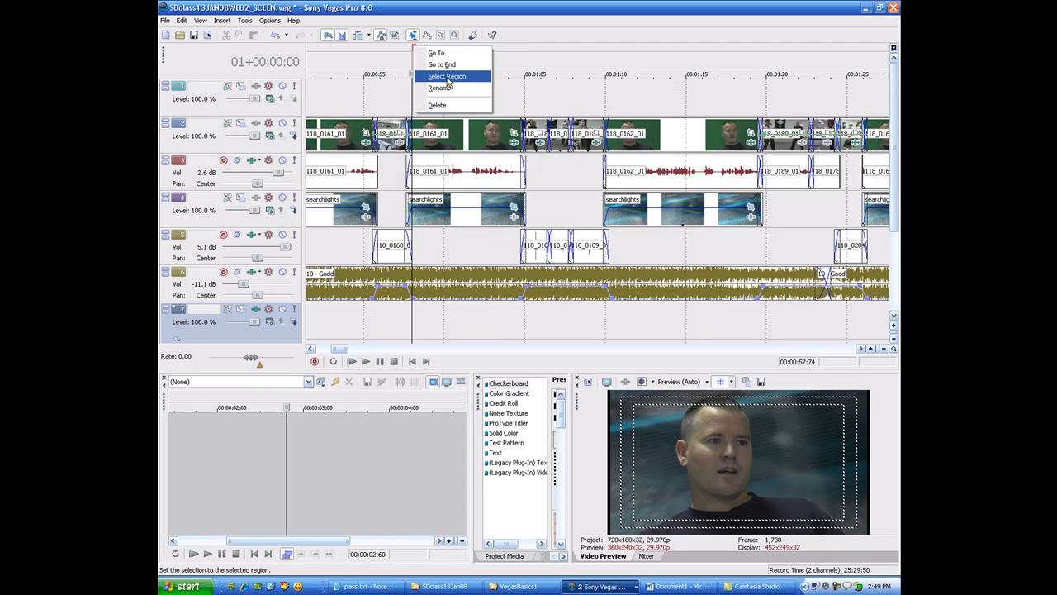
left_click(451, 24)
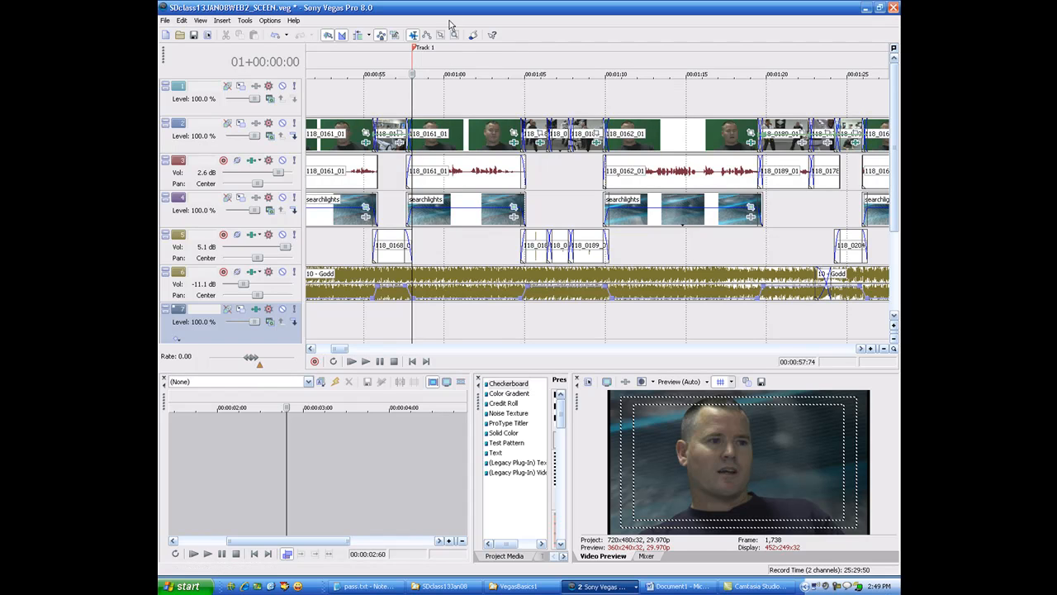
Step: Move the CD track's end marker past the last clip, and delete the CD track region
scroll(438, 70, "down", 2)
scroll(519, 72, "down", 5)
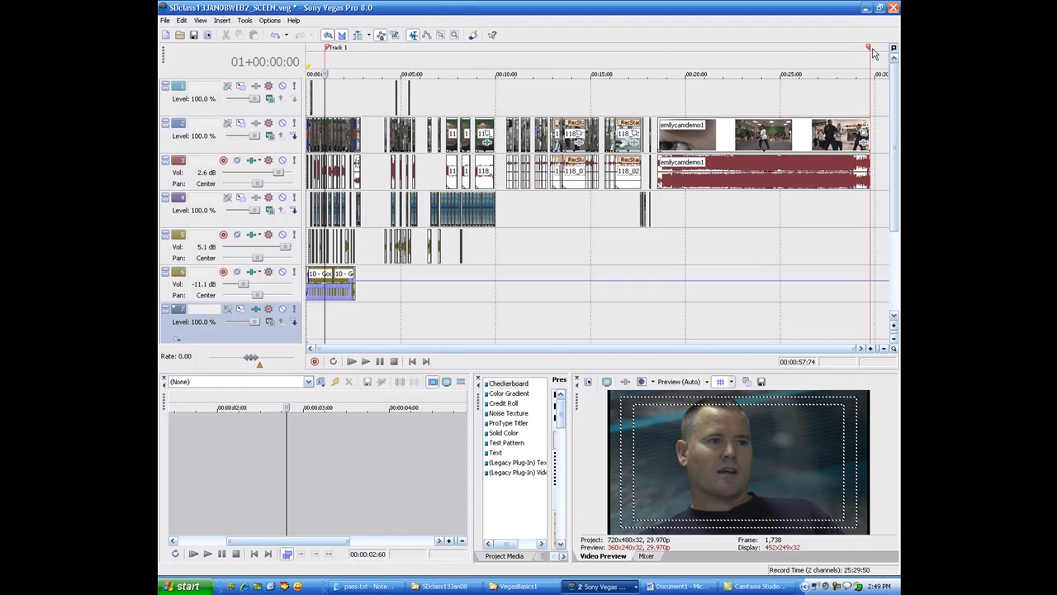
mouse_move(871, 52)
left_mouse_down()
mouse_move(374, 61)
mouse_move(671, 70)
mouse_move(881, 59)
left_mouse_up()
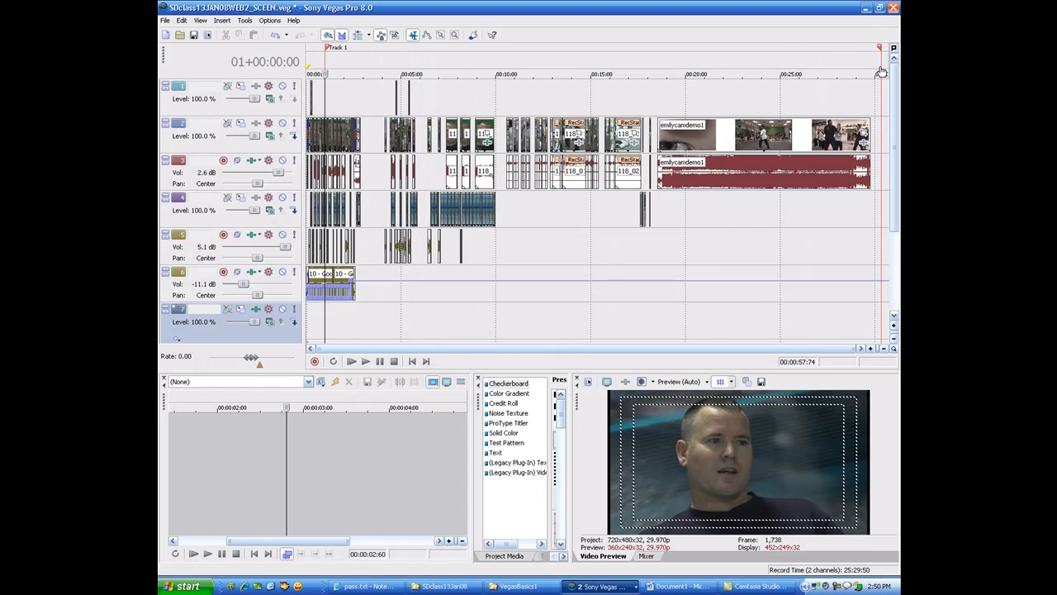
right_click(327, 48)
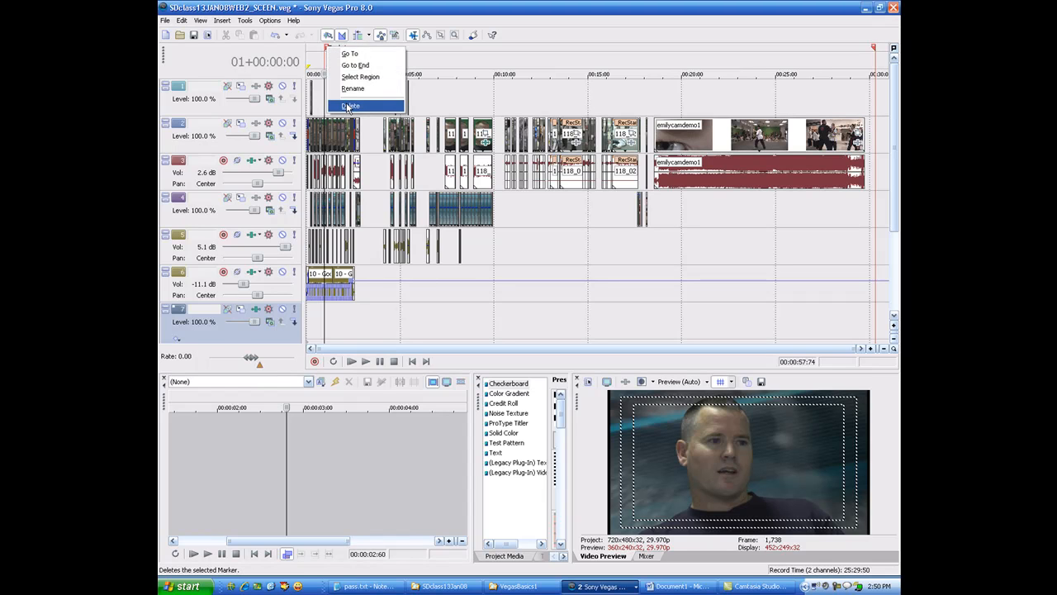
left_click(350, 106)
Step: Place the timeline cursor at about 00:02:18.13, and move it back to the interview clip at about 00:01:58.12
left_click(358, 206)
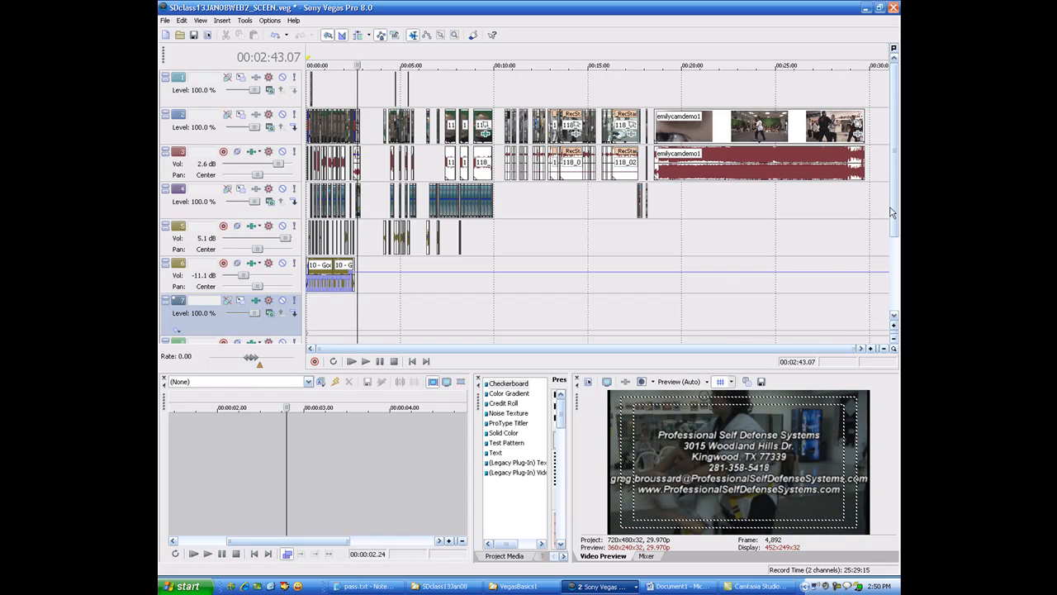
scroll(894, 211, "down", 2)
scroll(894, 238, "up", 2)
left_click(352, 94)
scroll(380, 91, "up", 6)
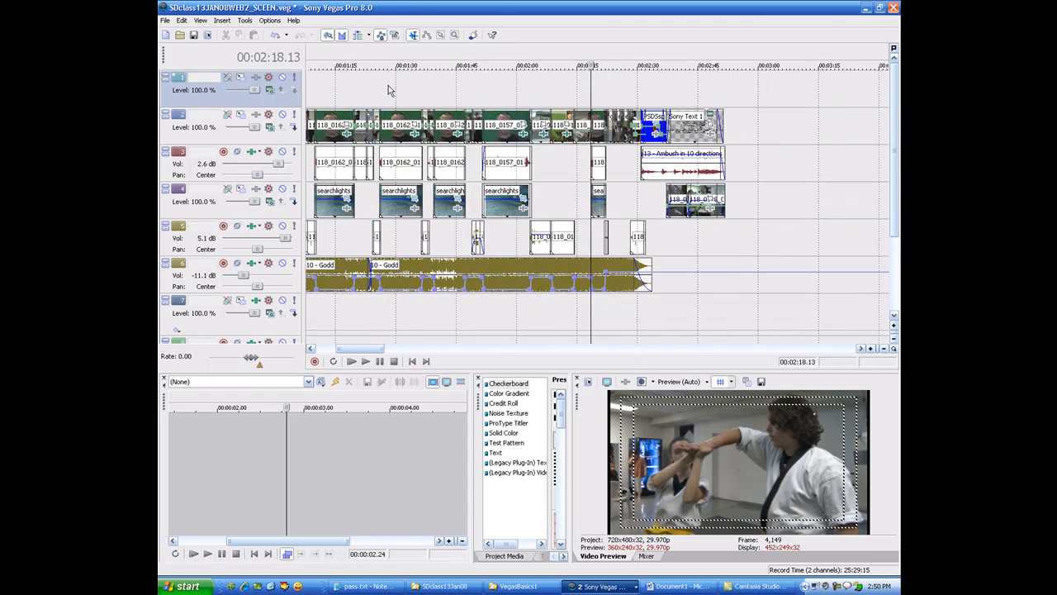
left_click(511, 90)
scroll(508, 91, "up", 3)
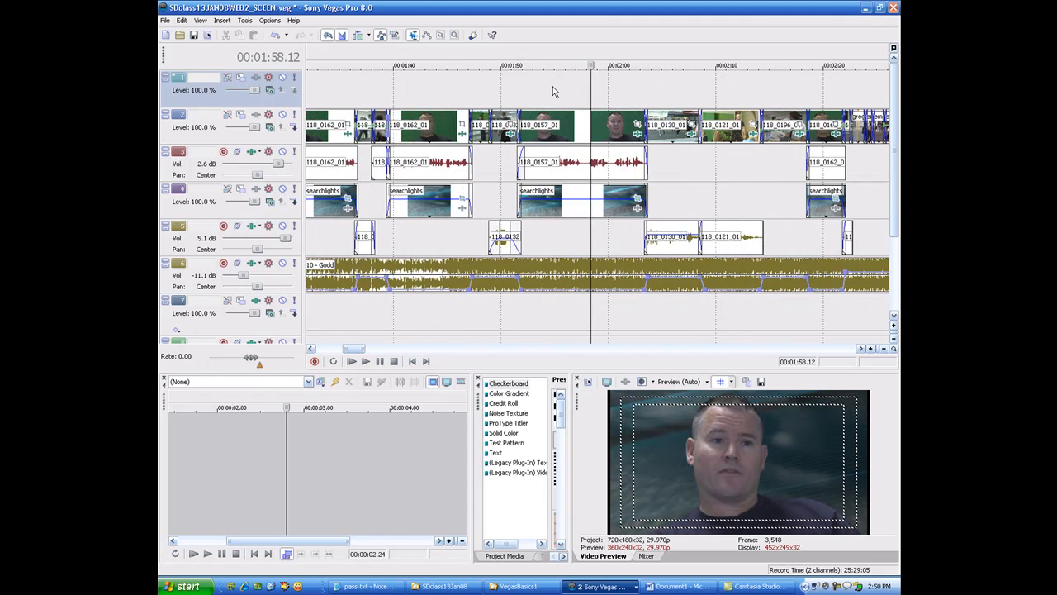
Step: Place the timeline cursor among the unused clips beyond the edited video, at about 00:11:36.06
scroll(538, 92, "down", 8)
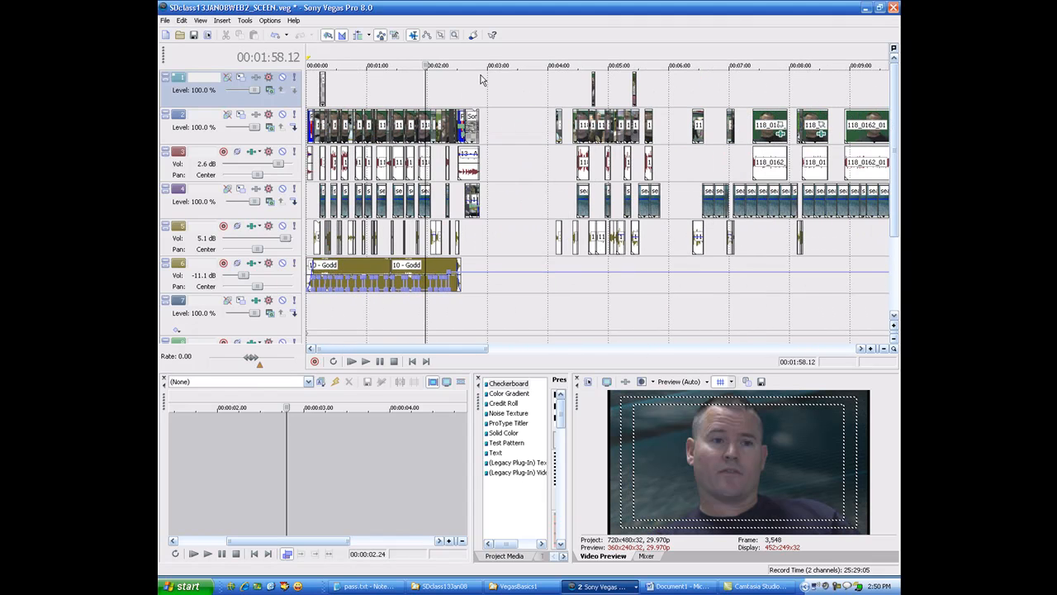
scroll(482, 83, "down", 6)
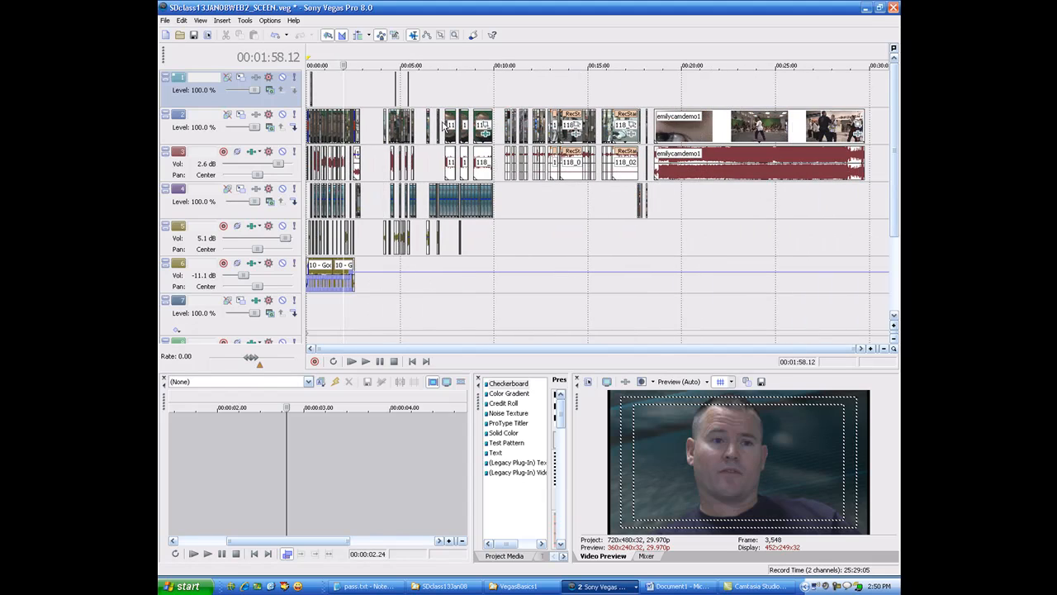
left_click(519, 90)
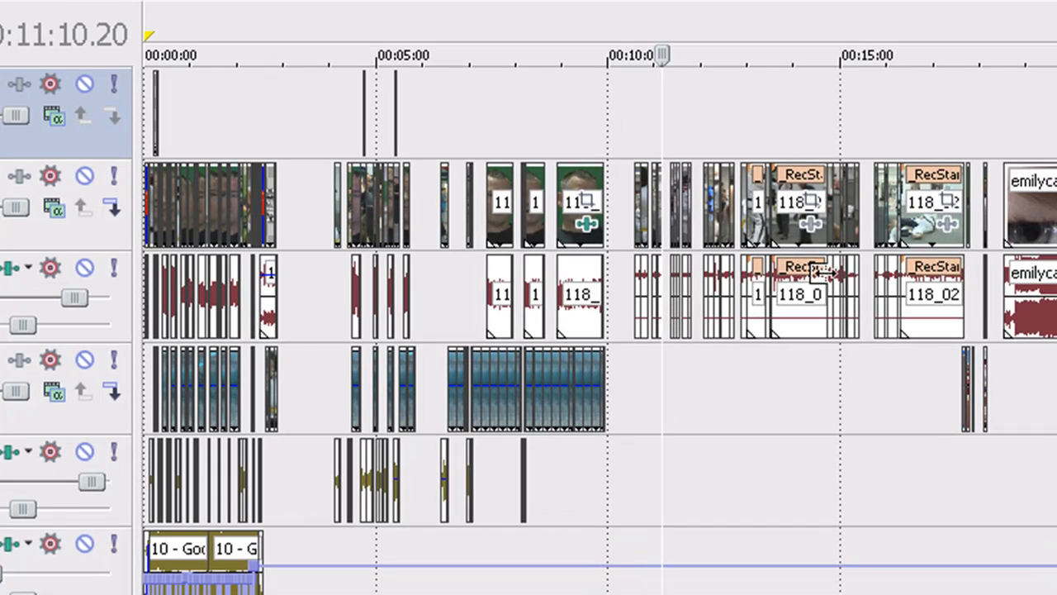
left_click(242, 21)
left_click(691, 35)
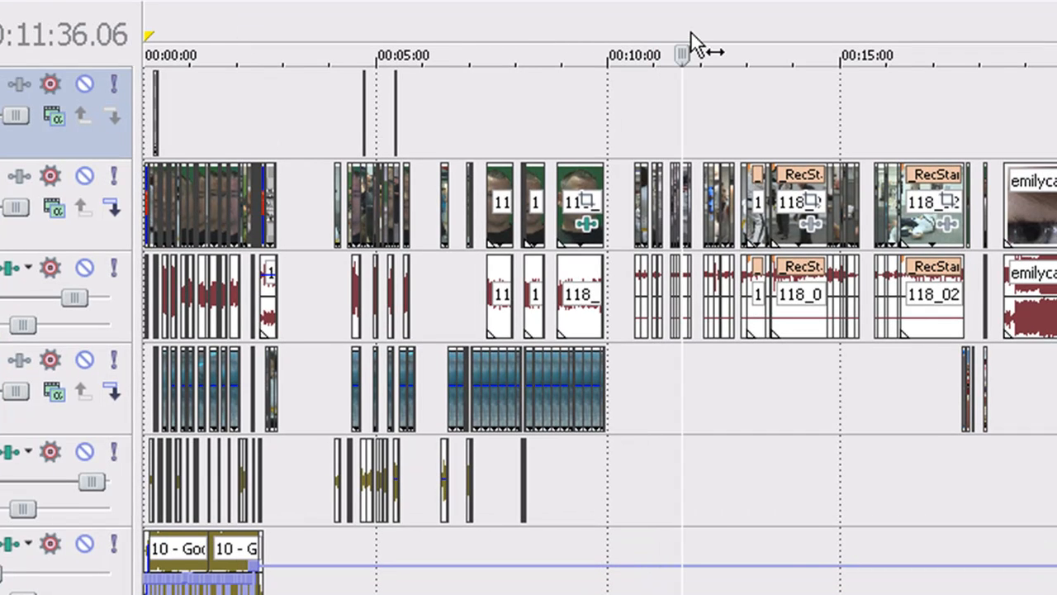
Step: Select the sparring clip 118_0173_01 at about 00:11:29.05
scroll(692, 34, "up", 3)
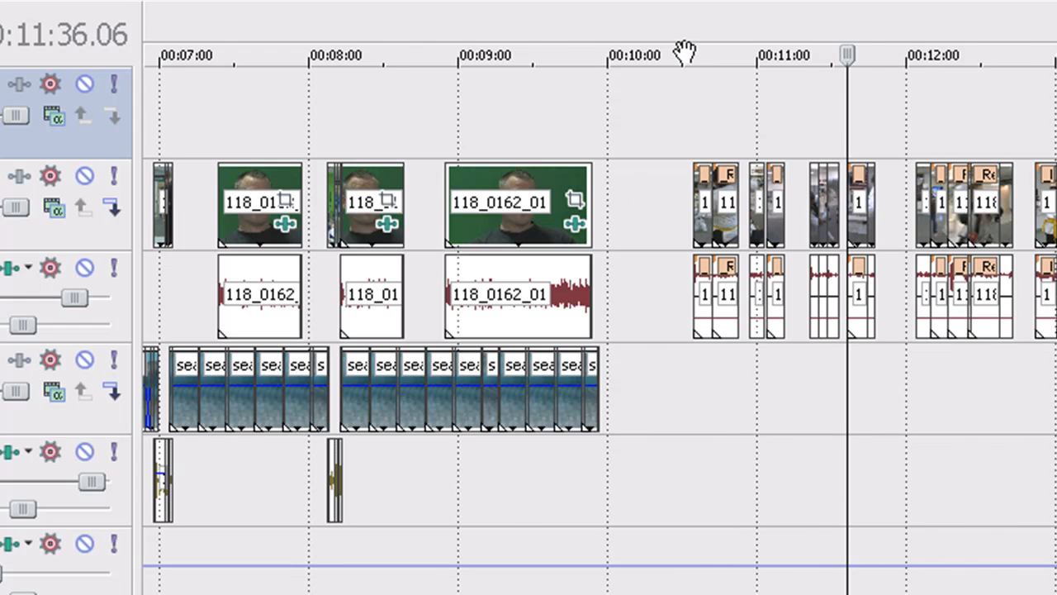
scroll(691, 78, "up", 5)
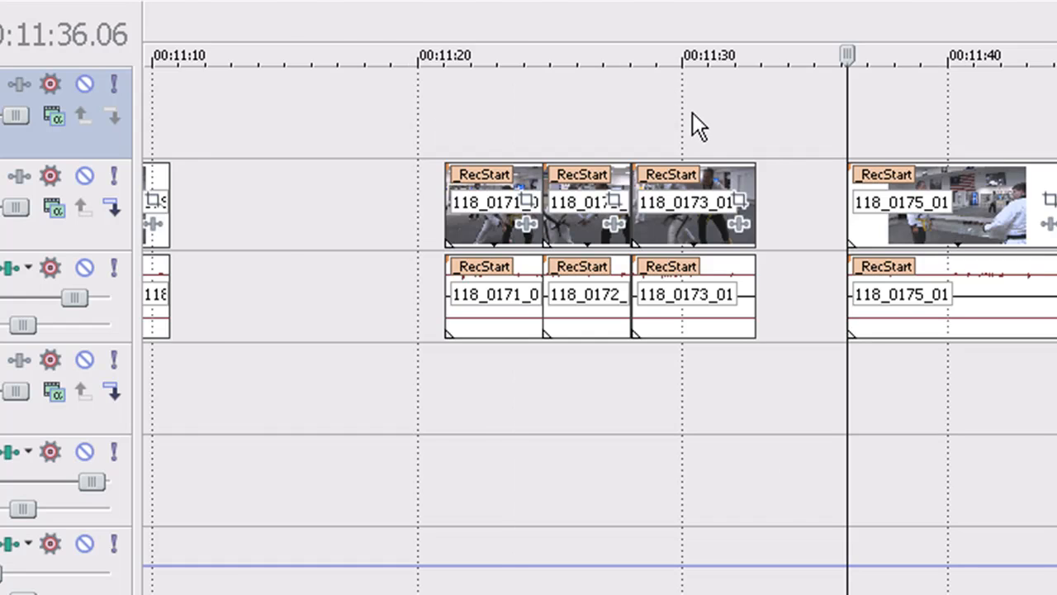
scroll(692, 113, "up", 2)
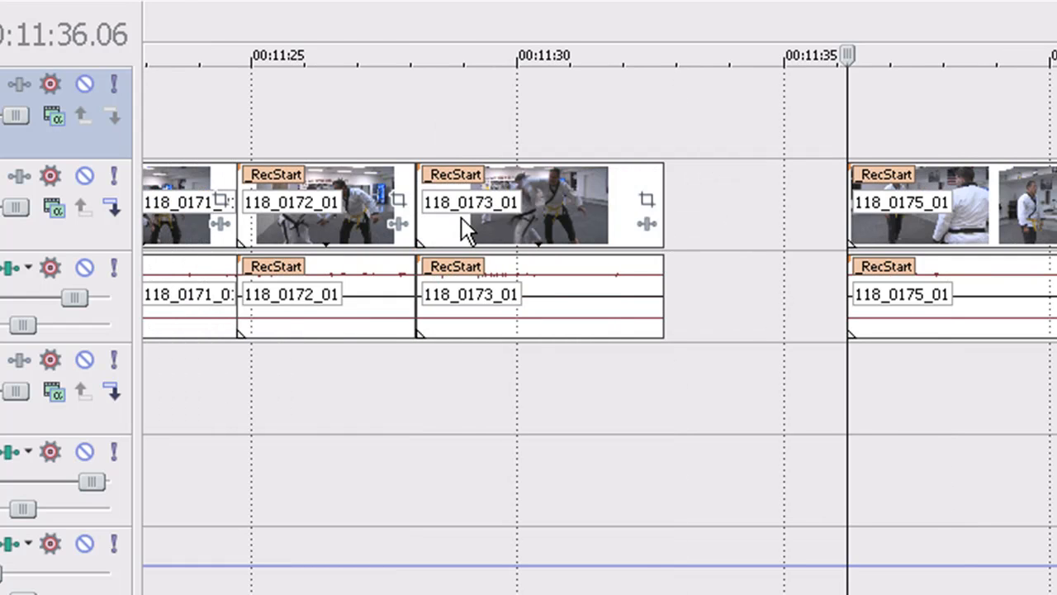
left_click(474, 229)
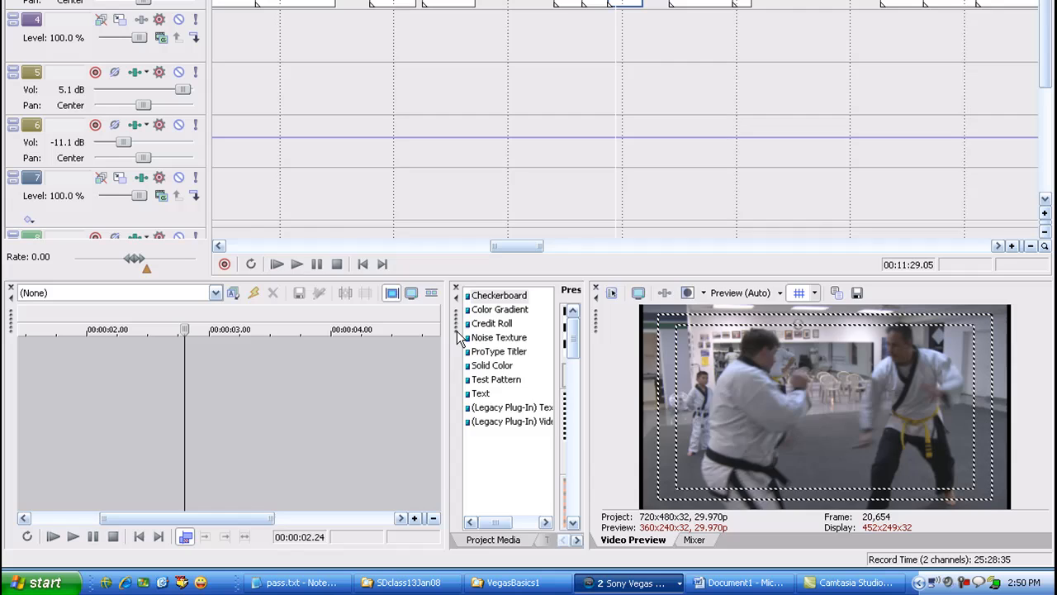
Step: Undock and redock the Media Generators window, and widen its docking area to show the presets
left_click_drag(459, 339, 246, 112)
double_click(262, 73)
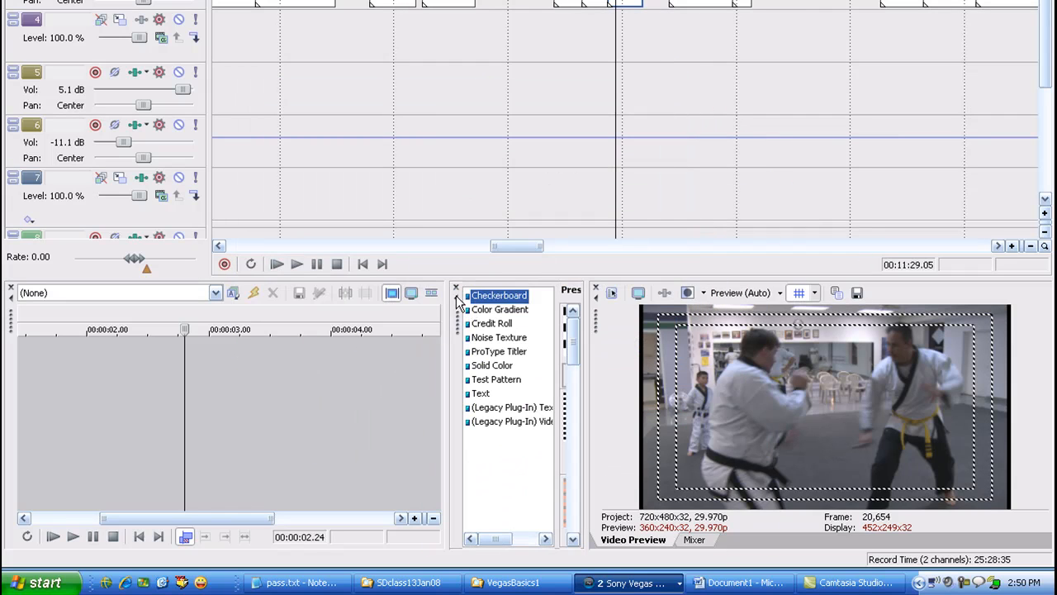
left_click_drag(444, 479, 304, 466)
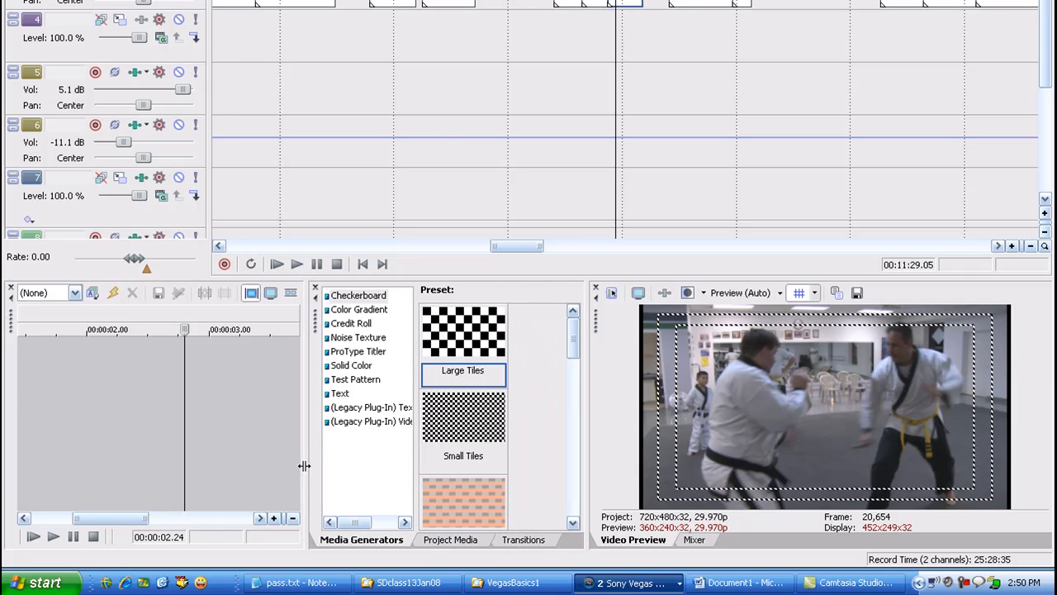
Step: Float the Project Media window over the timeline, and place the timeline cursor at about 00:11:00.05
left_click(454, 542)
double_click(317, 320)
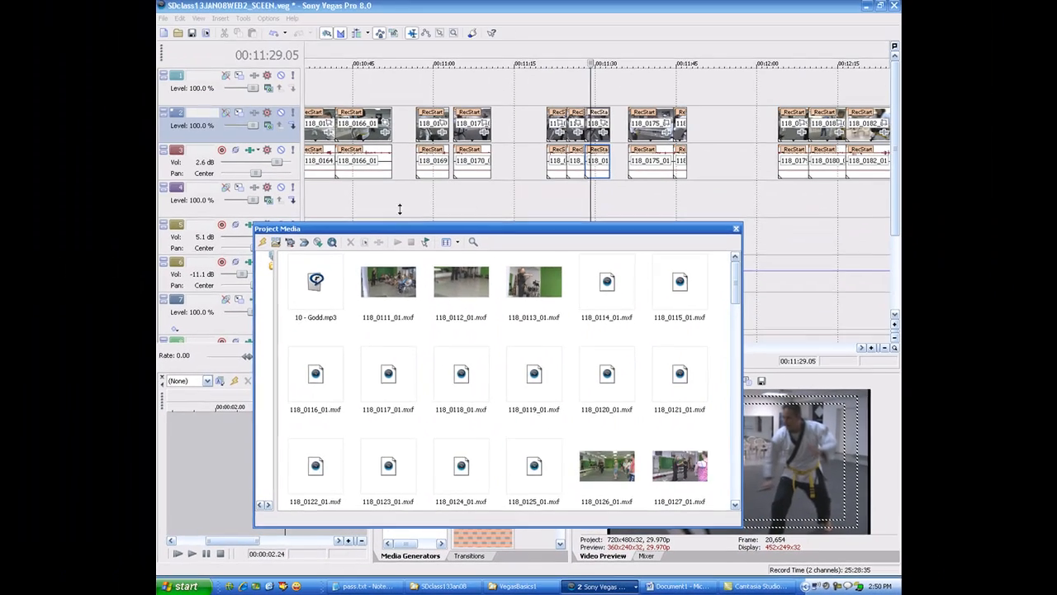
left_click(395, 17)
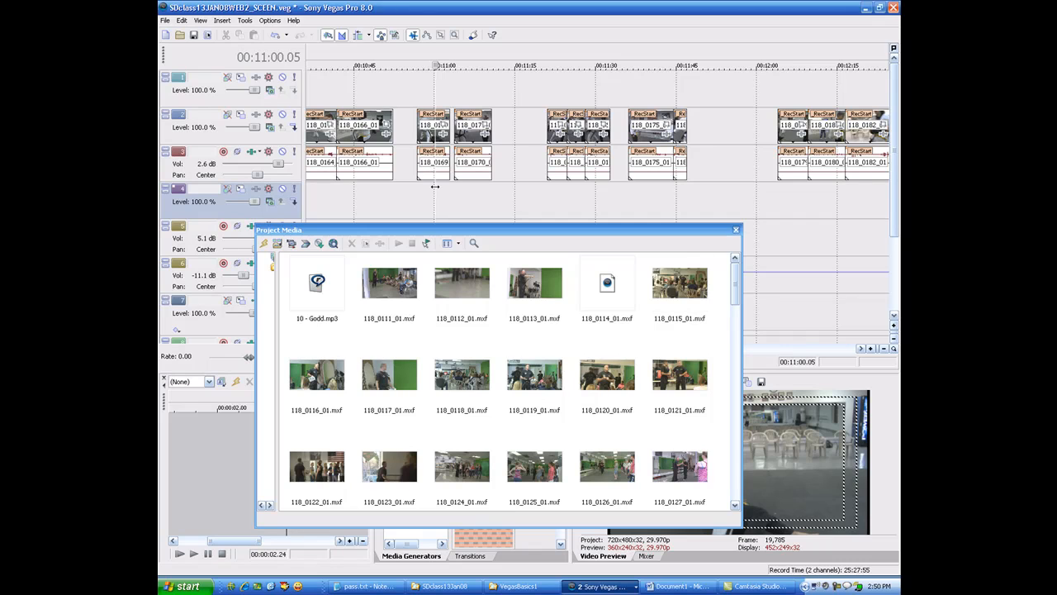